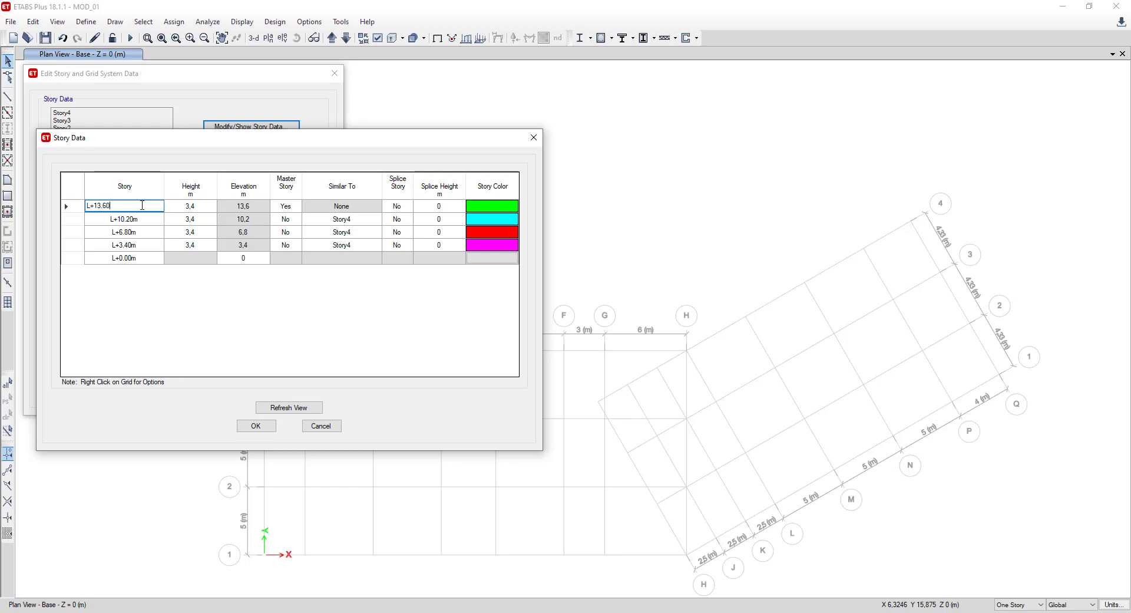
- Rename the top story to L+13.60m and apply the updated story data to the model
{"action": "key", "text": "Return"}
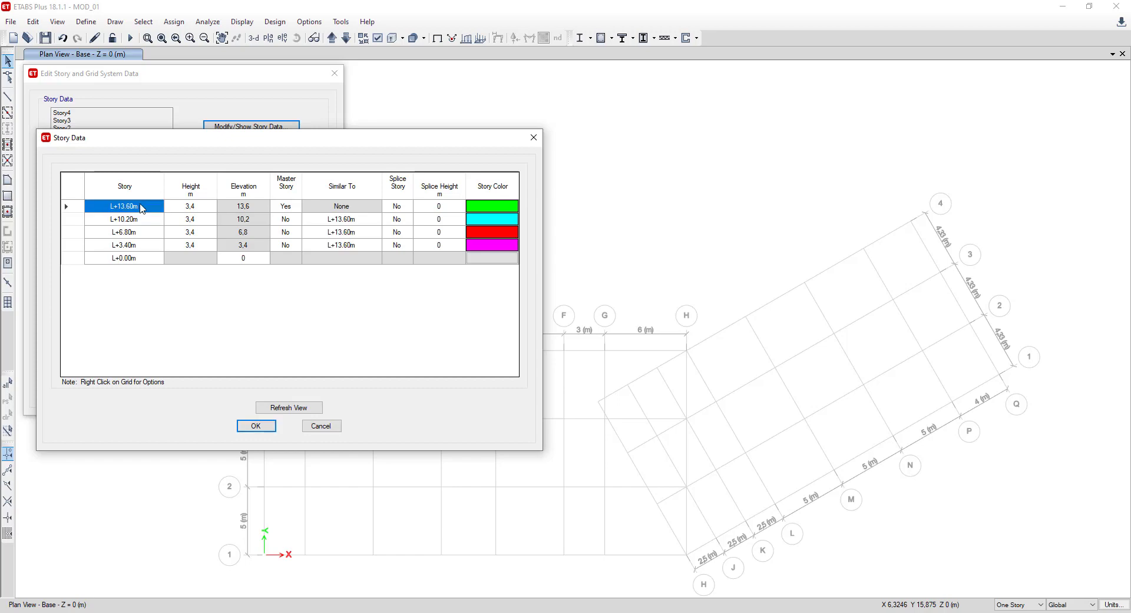
{"action": "left_click", "coordinate": [255, 425]}
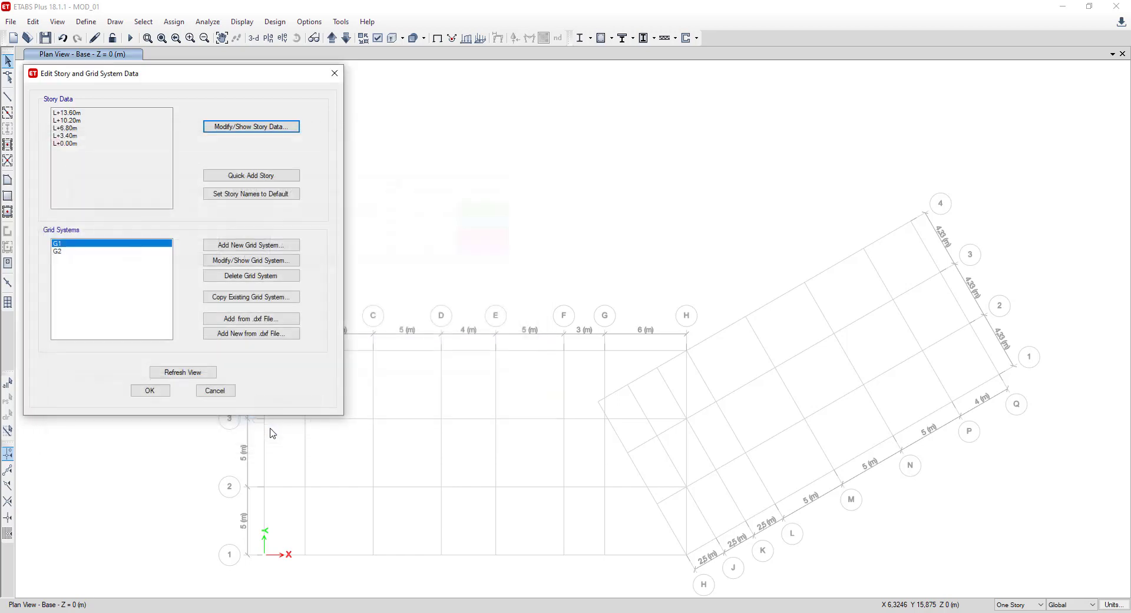
{"action": "left_click", "coordinate": [183, 373]}
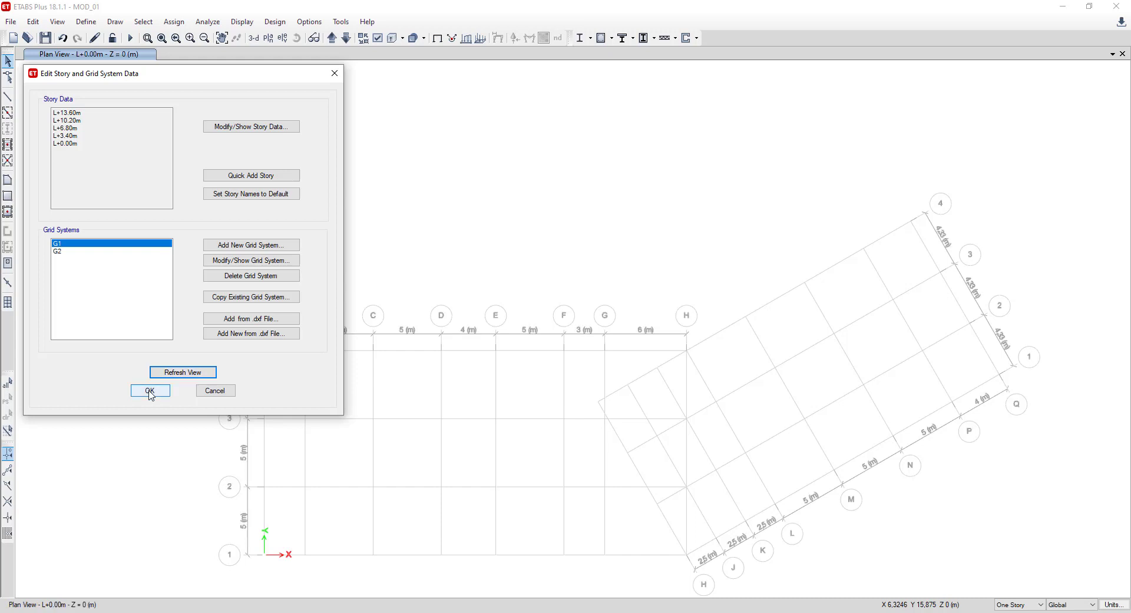
{"action": "left_click", "coordinate": [148, 390]}
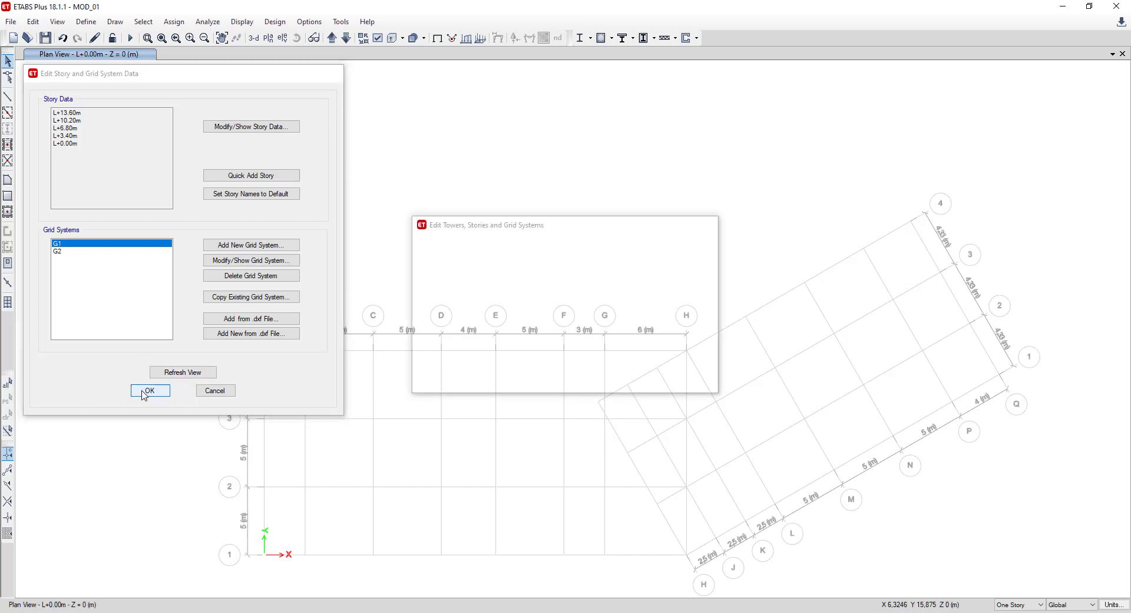
- Review the story data table and examine the stories and both grid systems from another angle in the 3-D view
{"action": "left_click", "coordinate": [253, 38]}
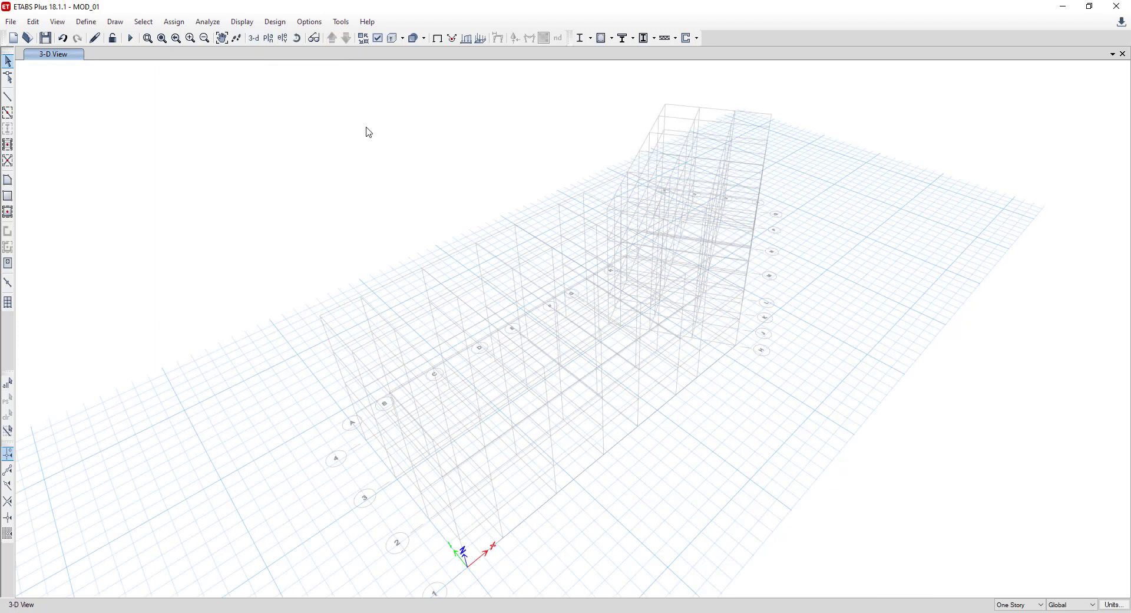
{"action": "right_click", "coordinate": [346, 175]}
{"action": "right_click", "coordinate": [324, 117]}
{"action": "left_click", "coordinate": [362, 123]}
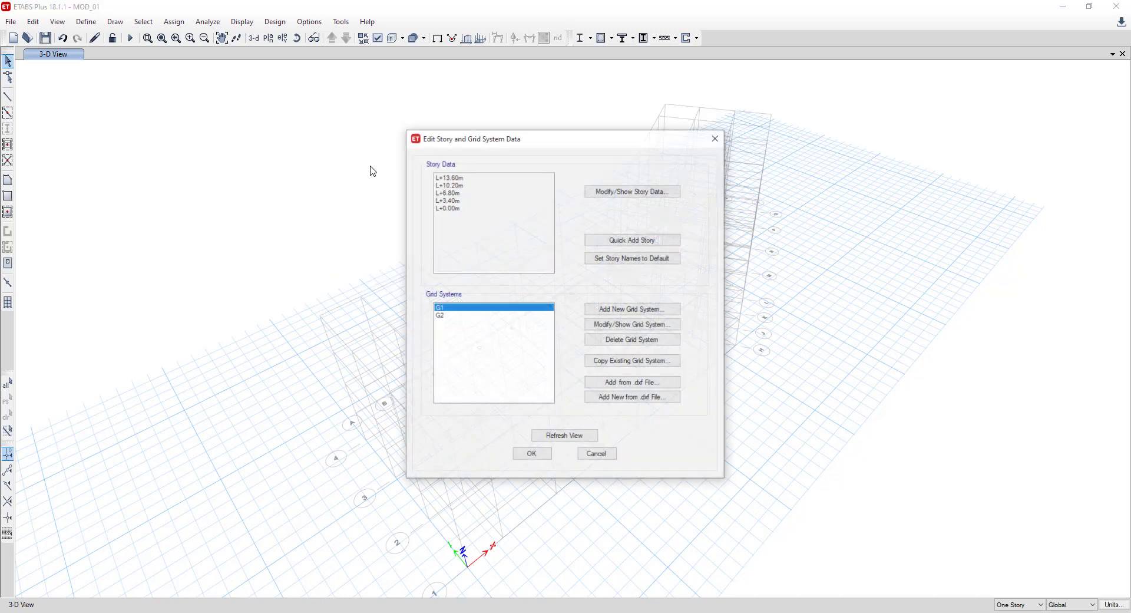
{"action": "left_click", "coordinate": [597, 192]}
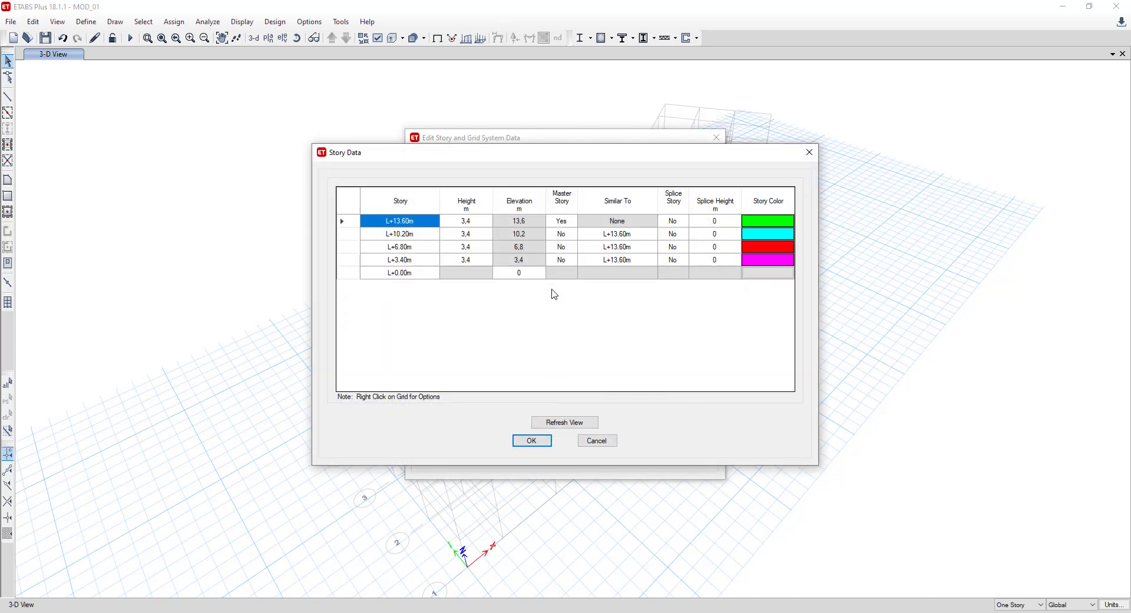
{"action": "left_click", "coordinate": [531, 440]}
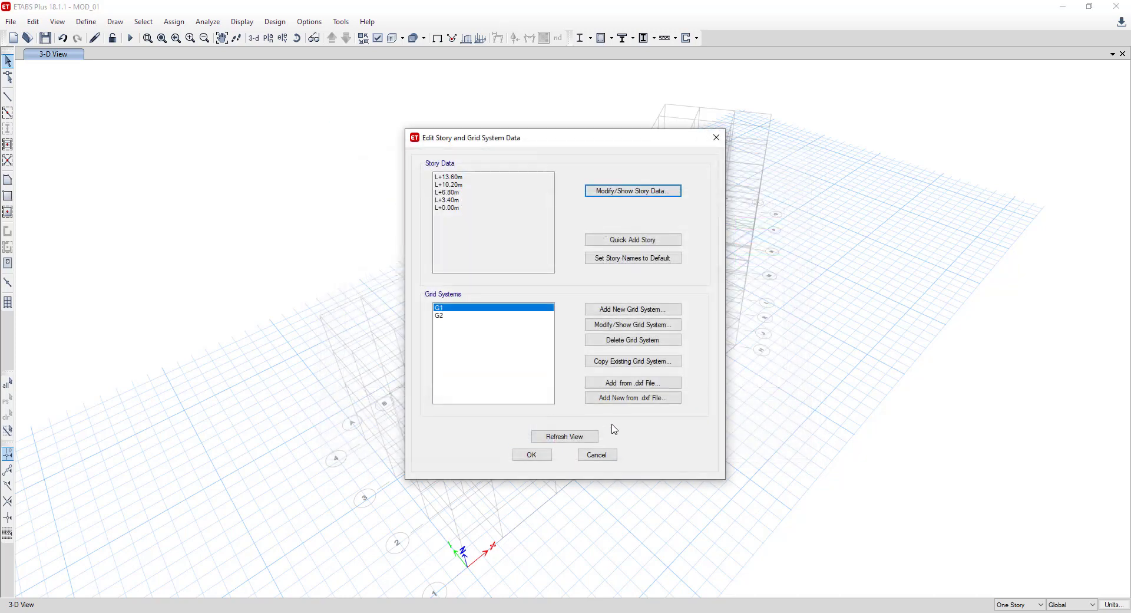
{"action": "left_click", "coordinate": [596, 455]}
{"action": "right_click", "coordinate": [349, 204]}
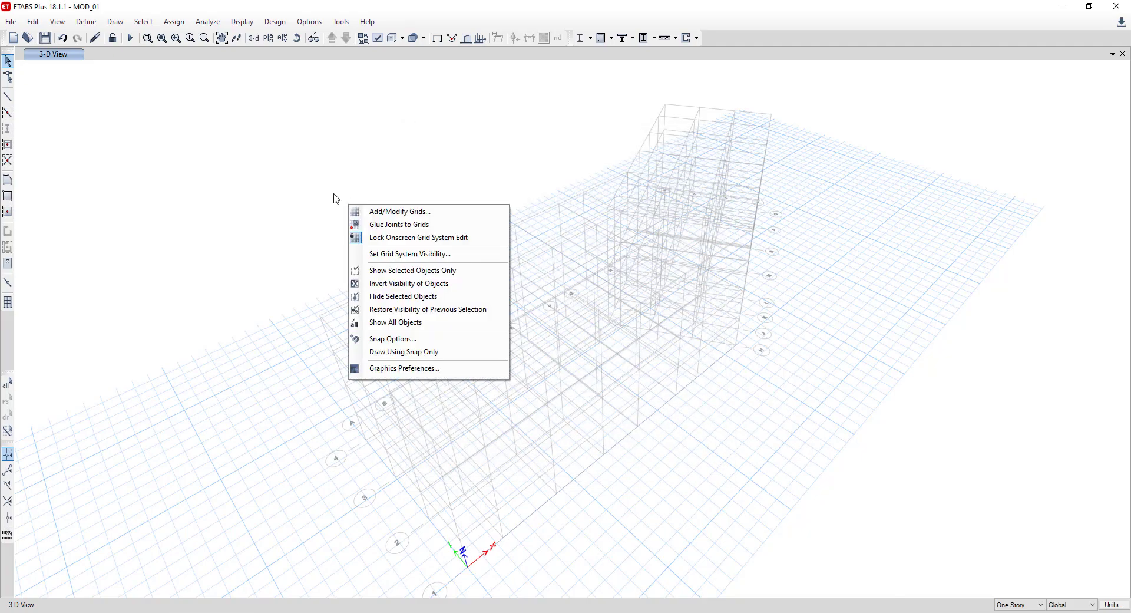
{"action": "left_click", "coordinate": [298, 38]}
{"action": "left_click_drag", "start_coordinate": [320, 96], "coordinate": [580, 337]}
{"action": "left_click", "coordinate": [297, 37]}
{"action": "left_click_drag", "start_coordinate": [544, 127], "coordinate": [522, 170]}
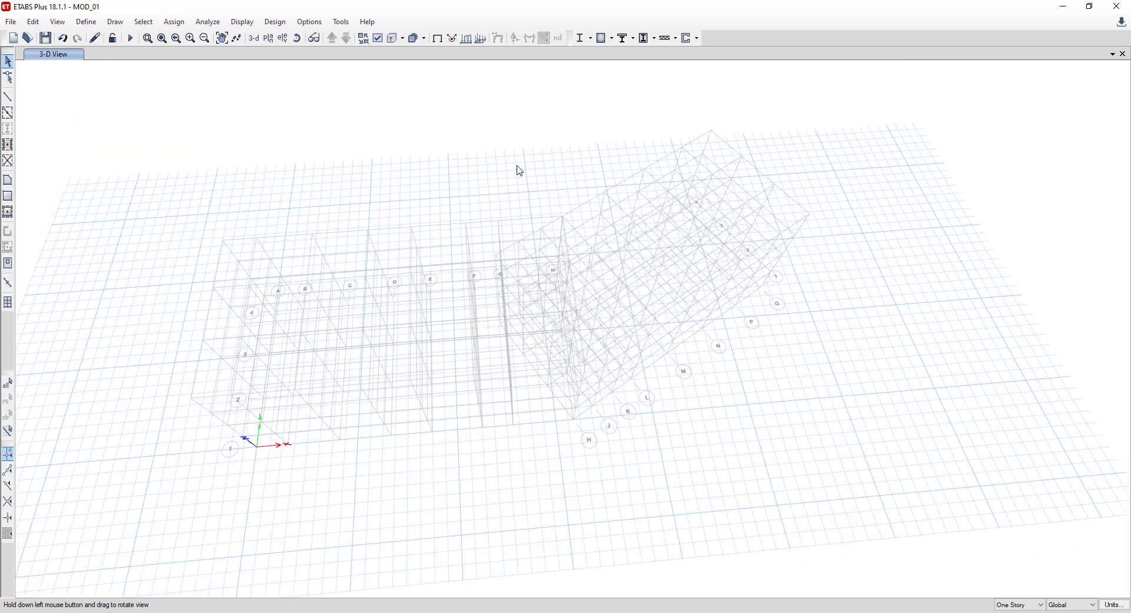
- Delete all the predefined frame section properties that can be removed, including the auto select lists and W sections
{"action": "left_click", "coordinate": [86, 22]}
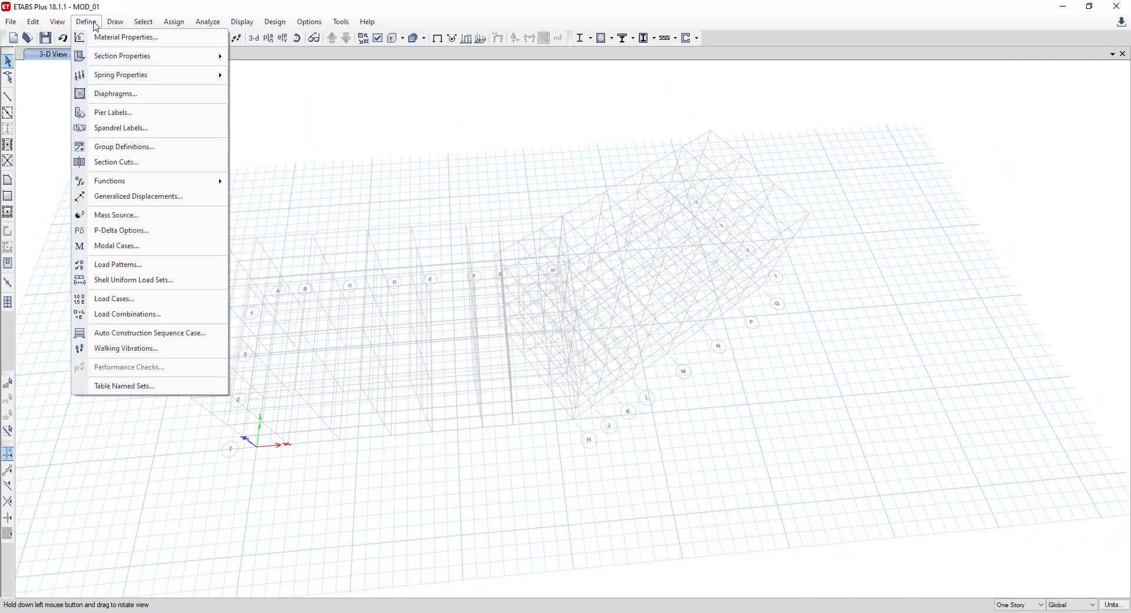
{"action": "mouse_move", "coordinate": [110, 64]}
{"action": "left_click", "coordinate": [261, 56]}
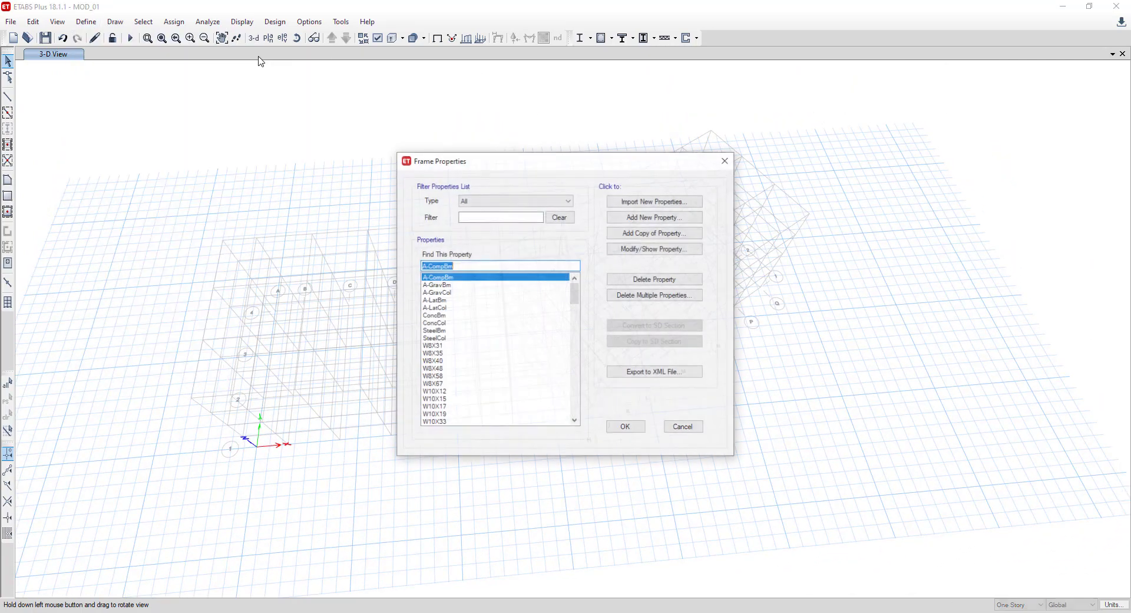
{"action": "scroll", "coordinate": [473, 282], "scroll_direction": "down", "scroll_amount": 19}
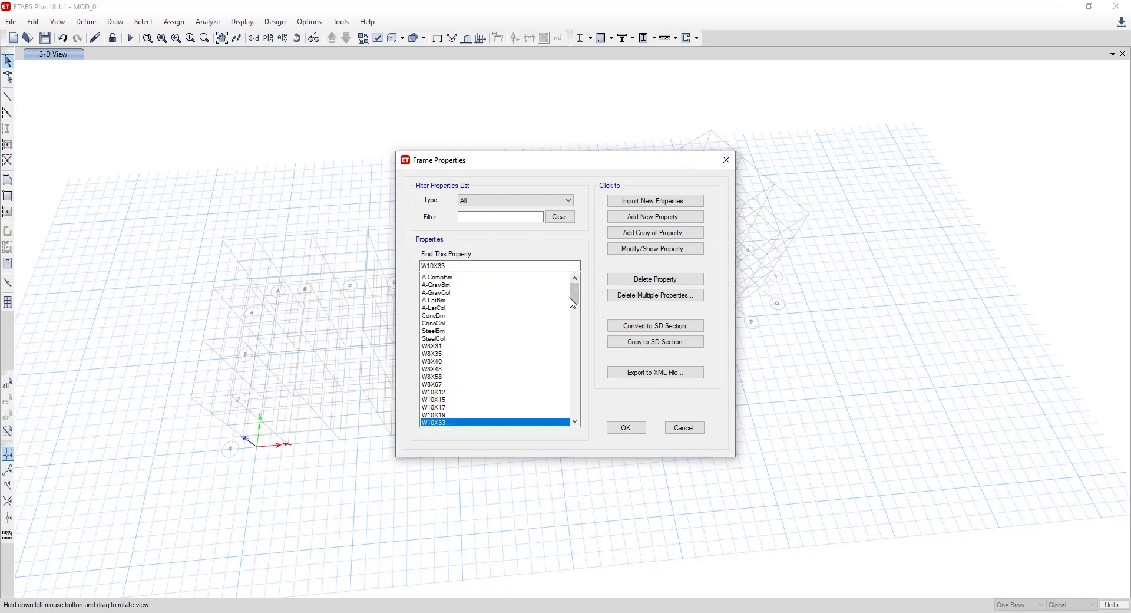
{"action": "left_click", "coordinate": [517, 338]}
{"action": "scroll", "coordinate": [518, 384], "scroll_direction": "down", "scroll_amount": 8}
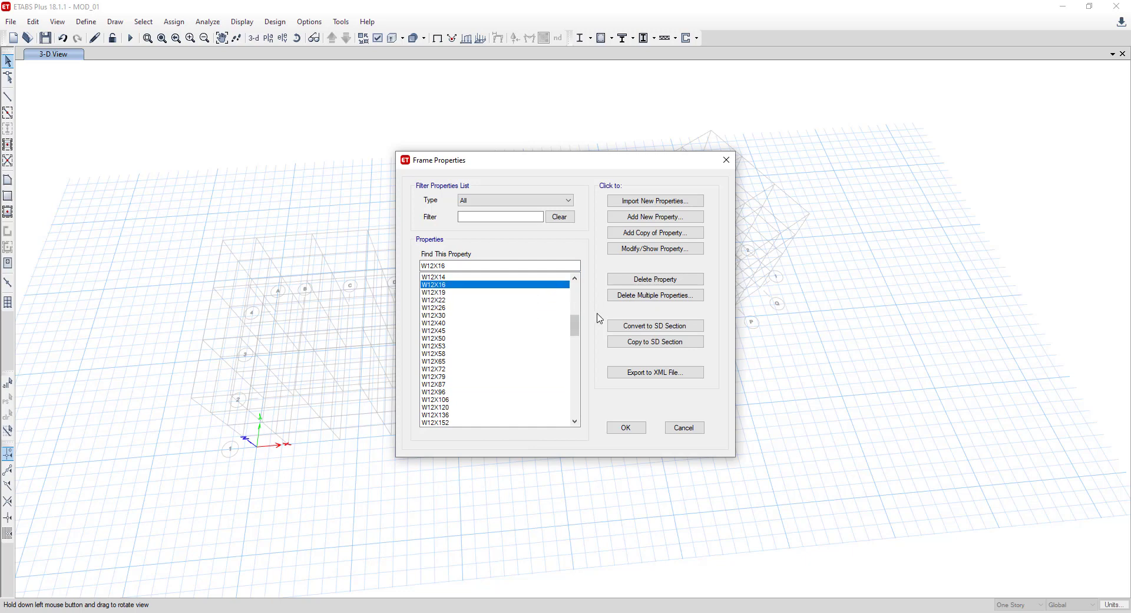
{"action": "left_click", "coordinate": [659, 300]}
{"action": "left_click_drag", "start_coordinate": [527, 259], "coordinate": [532, 324]}
{"action": "left_click", "coordinate": [556, 405]}
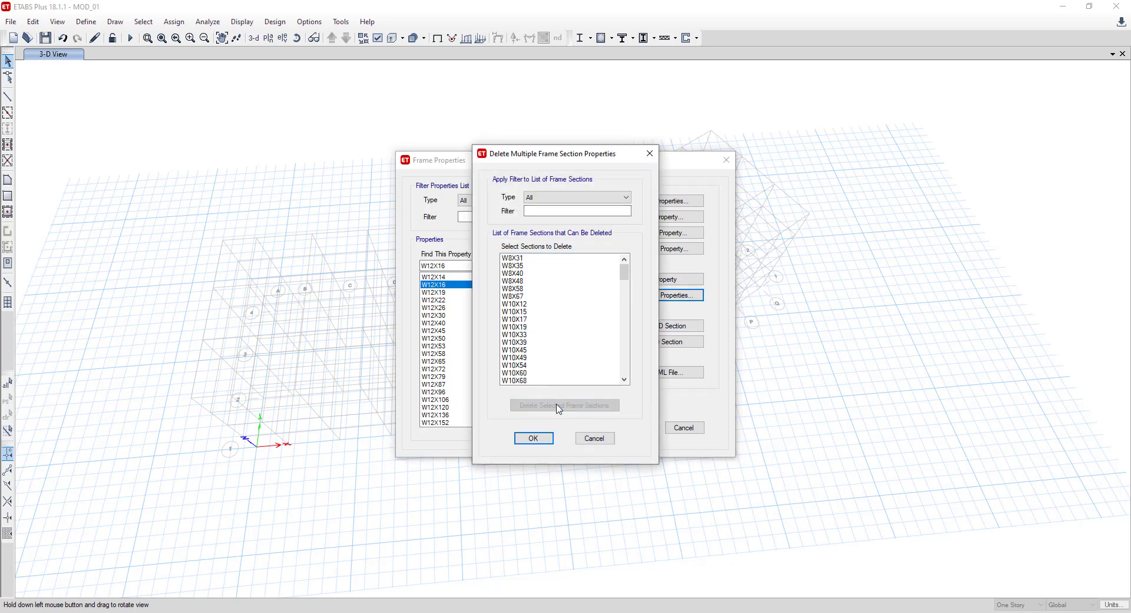
{"action": "left_click_drag", "start_coordinate": [528, 260], "coordinate": [571, 383]}
{"action": "left_click", "coordinate": [565, 405]}
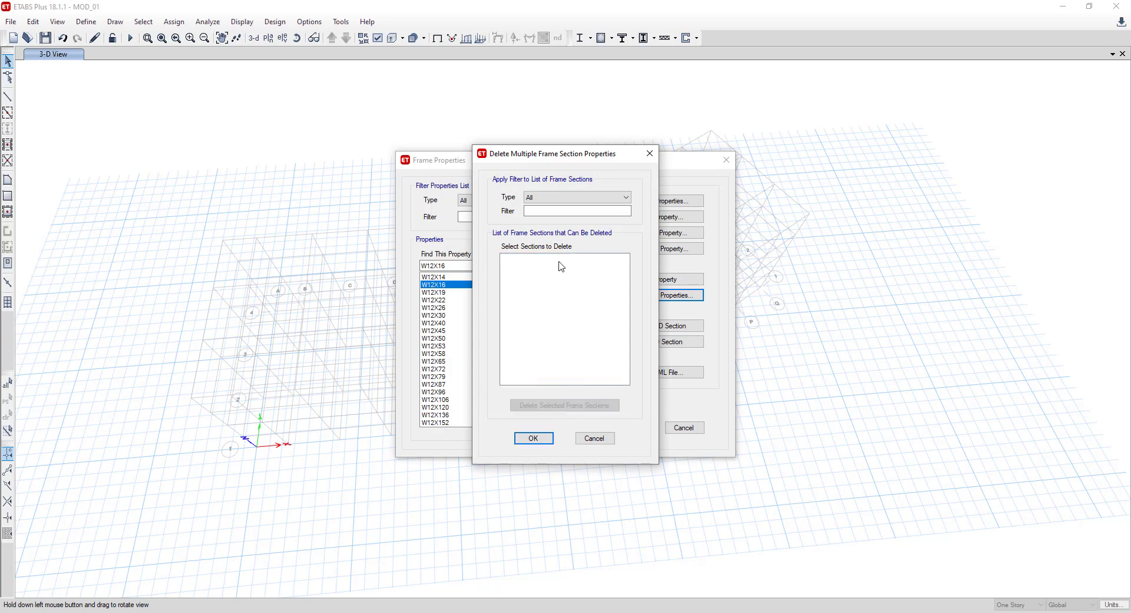
{"action": "left_click", "coordinate": [533, 438]}
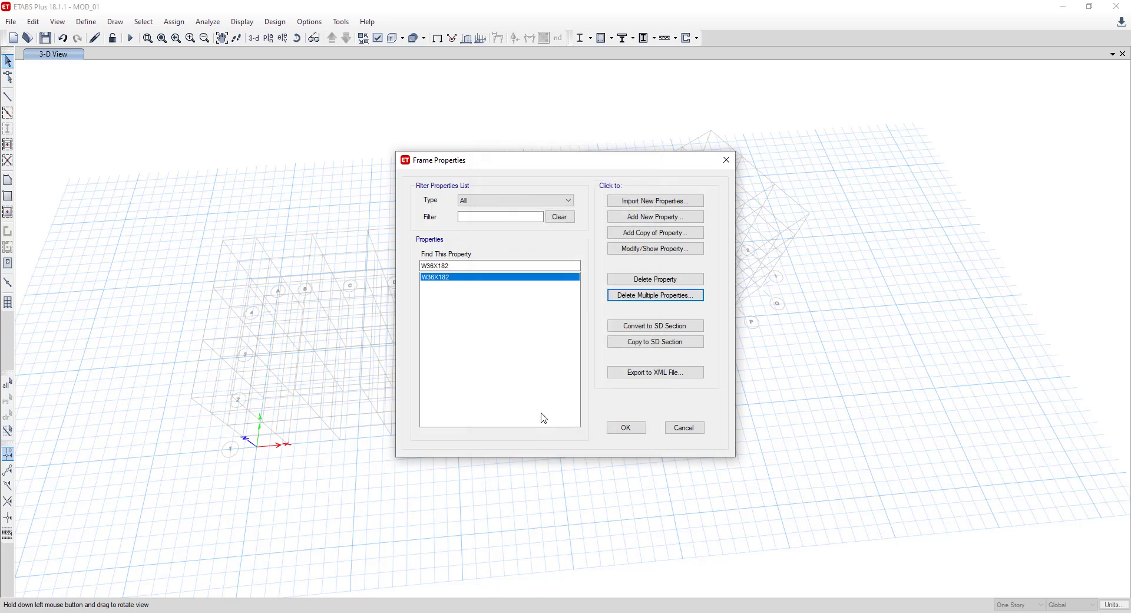
- Create a concrete rectangular frame section named C-30X30 with a depth of 30 cm and a width of 30 cm
{"action": "left_click", "coordinate": [666, 220]}
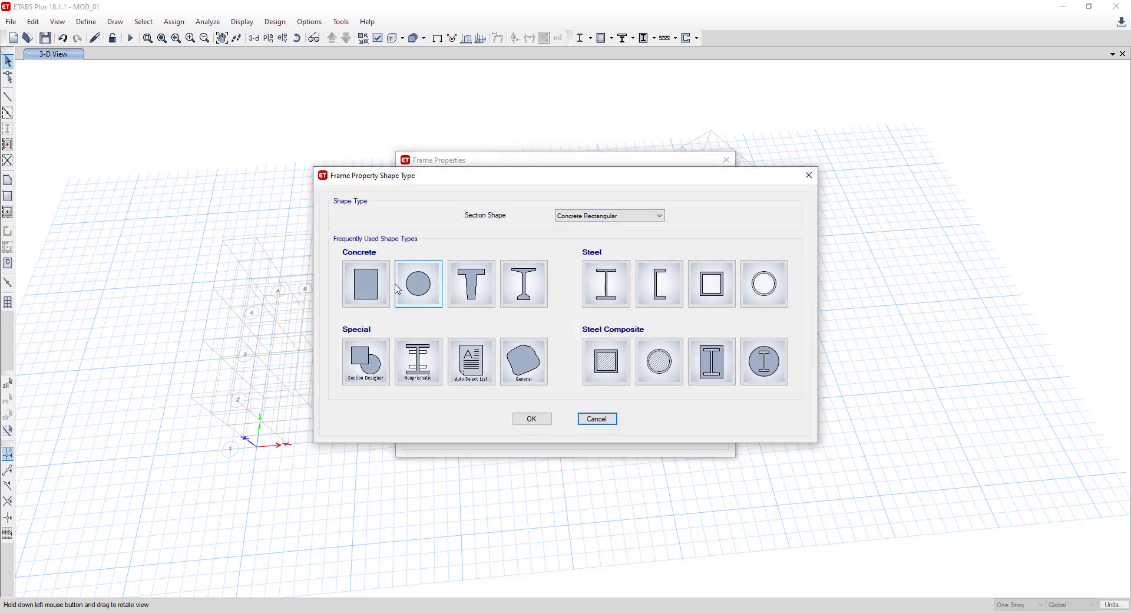
{"action": "key", "text": "Escape"}
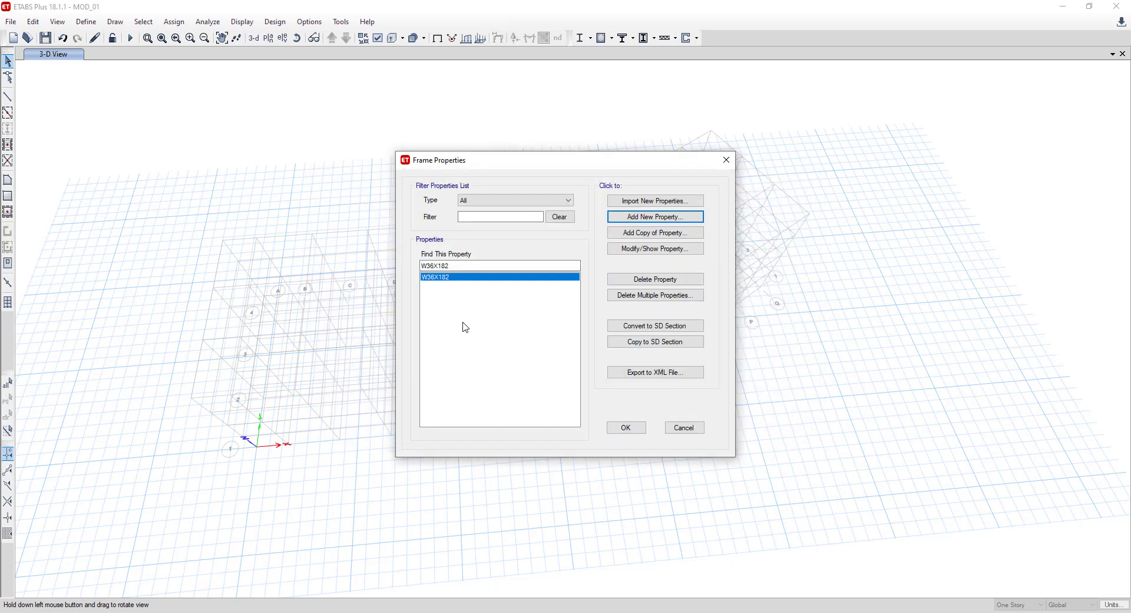
{"action": "type", "text": "c"}
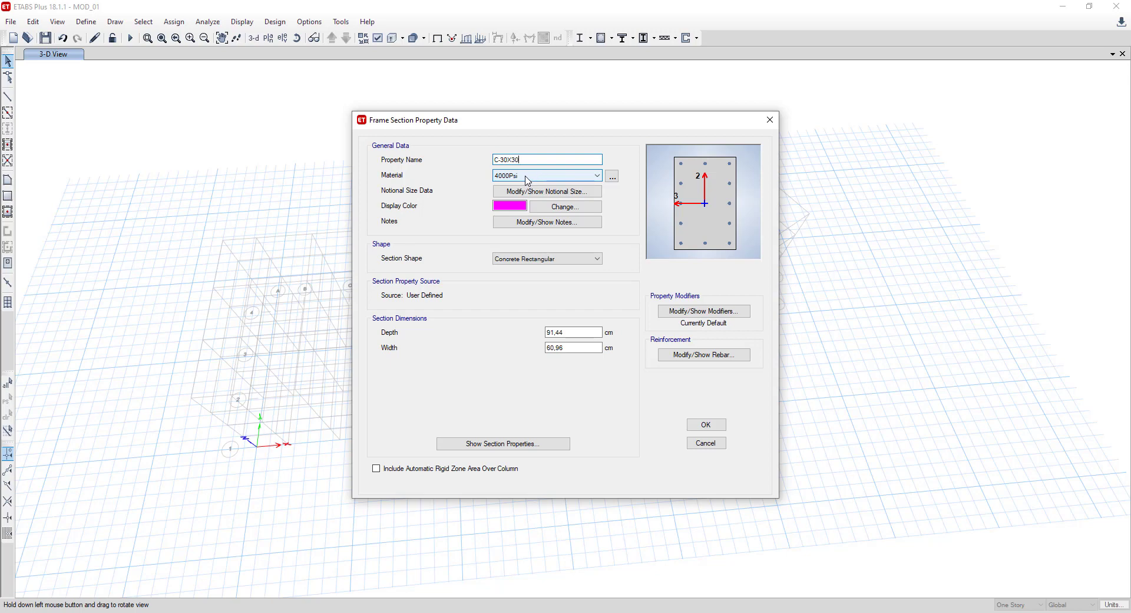
{"action": "double_click", "coordinate": [580, 332]}
{"action": "type", "text": "30"}
{"action": "double_click", "coordinate": [560, 348]}
{"action": "type", "text": "30"}
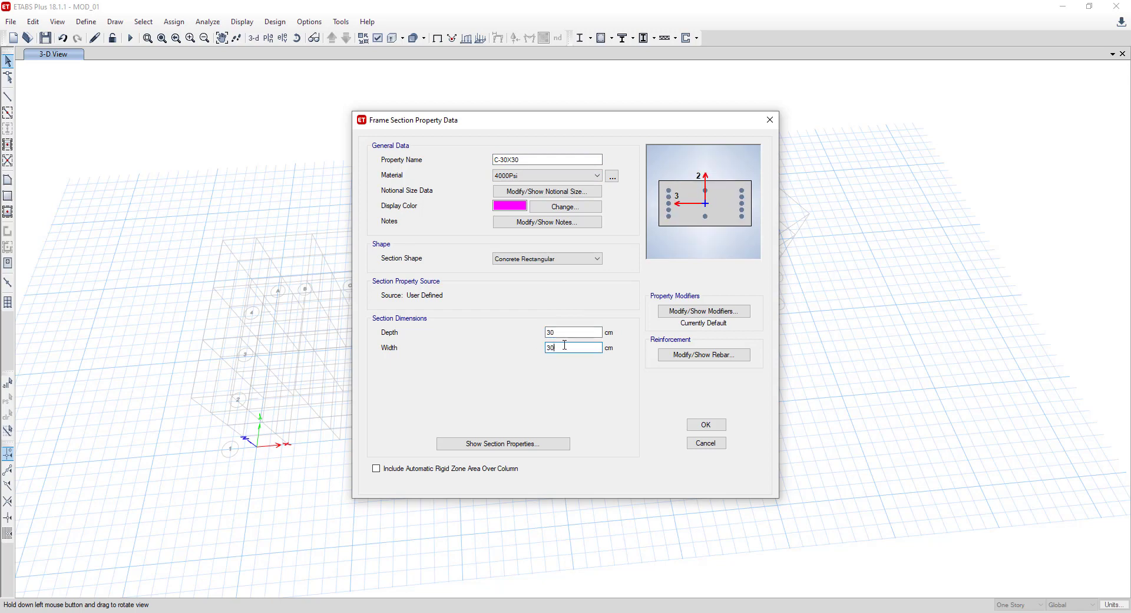
{"action": "left_click", "coordinate": [589, 333]}
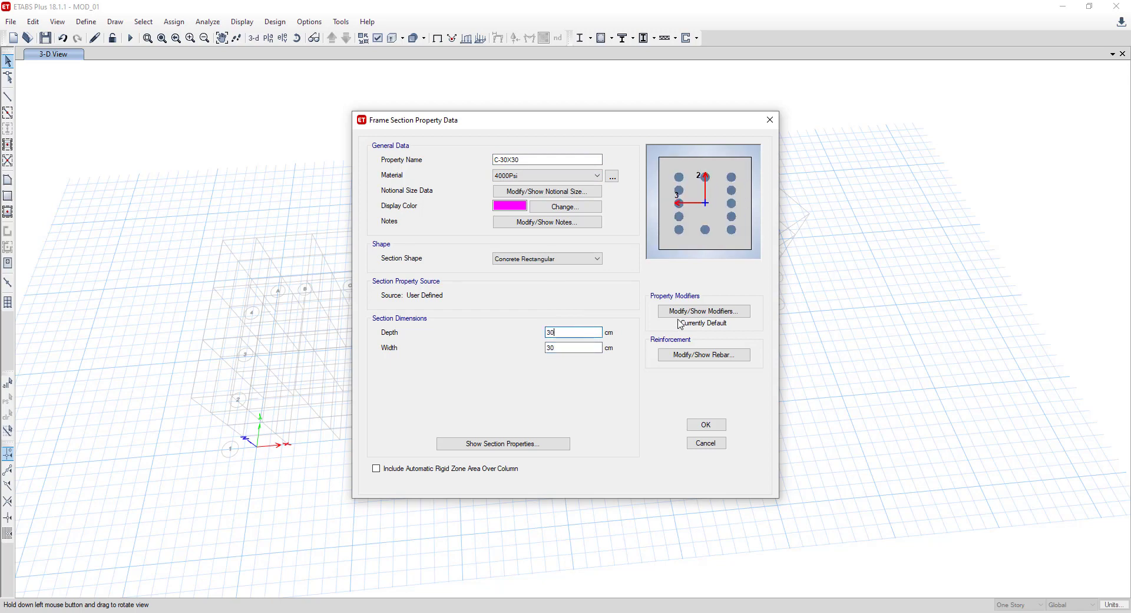
- Set the C-30X30 reinforcement to a 3 cm clear cover and 3 longitudinal bars along the 2-dir face
{"action": "left_click", "coordinate": [683, 356]}
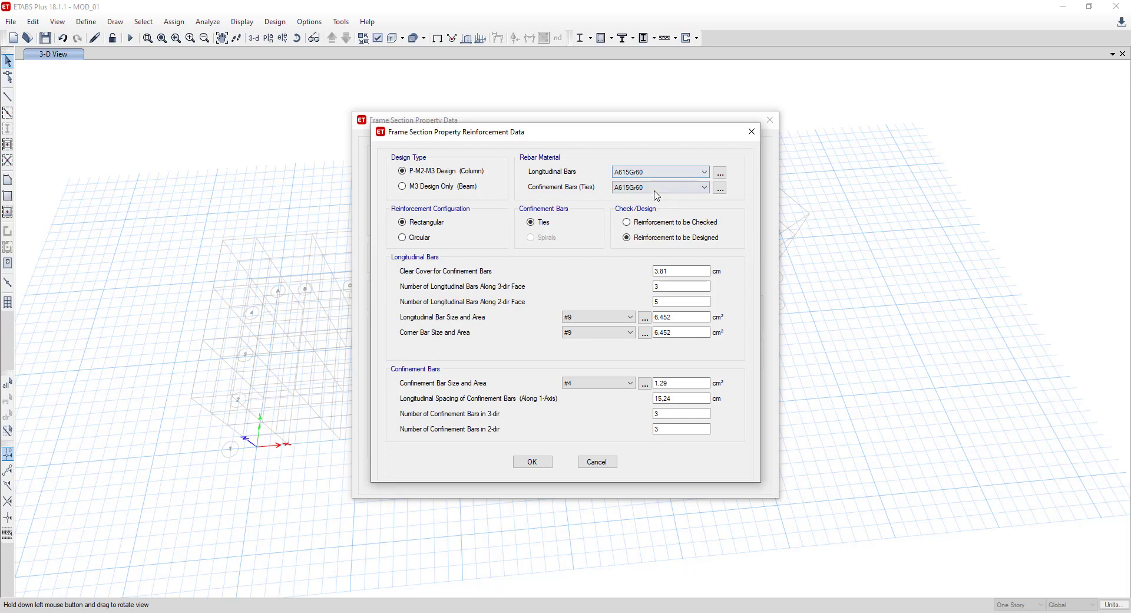
{"action": "double_click", "coordinate": [673, 269]}
{"action": "type", "text": "3"}
{"action": "left_click", "coordinate": [657, 288]}
{"action": "left_click_drag", "start_coordinate": [651, 132], "coordinate": [401, 185]}
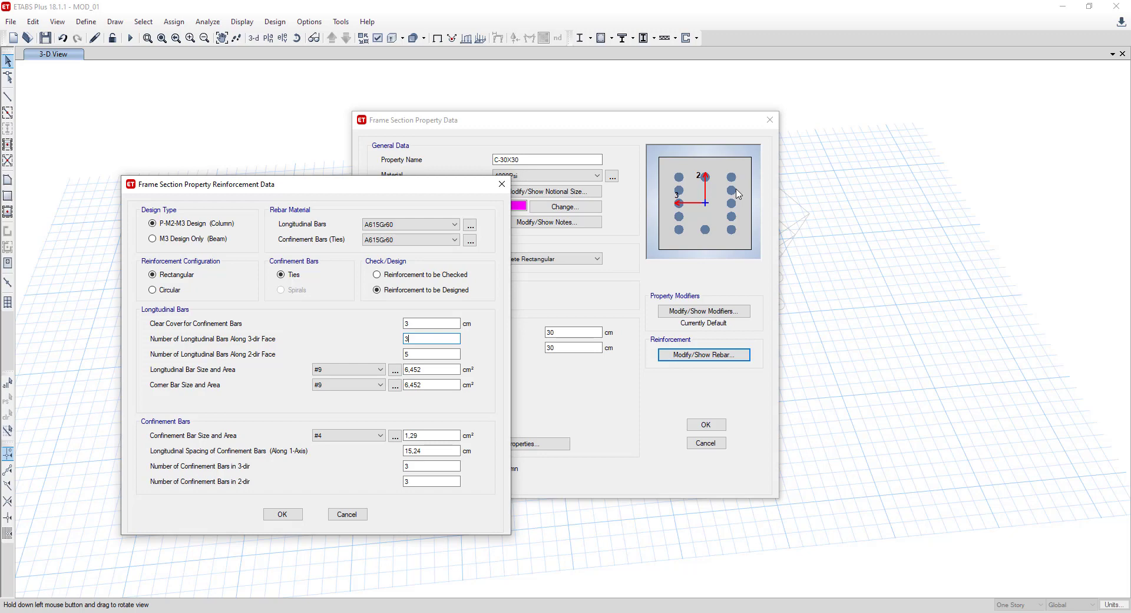
{"action": "left_click", "coordinate": [437, 354]}
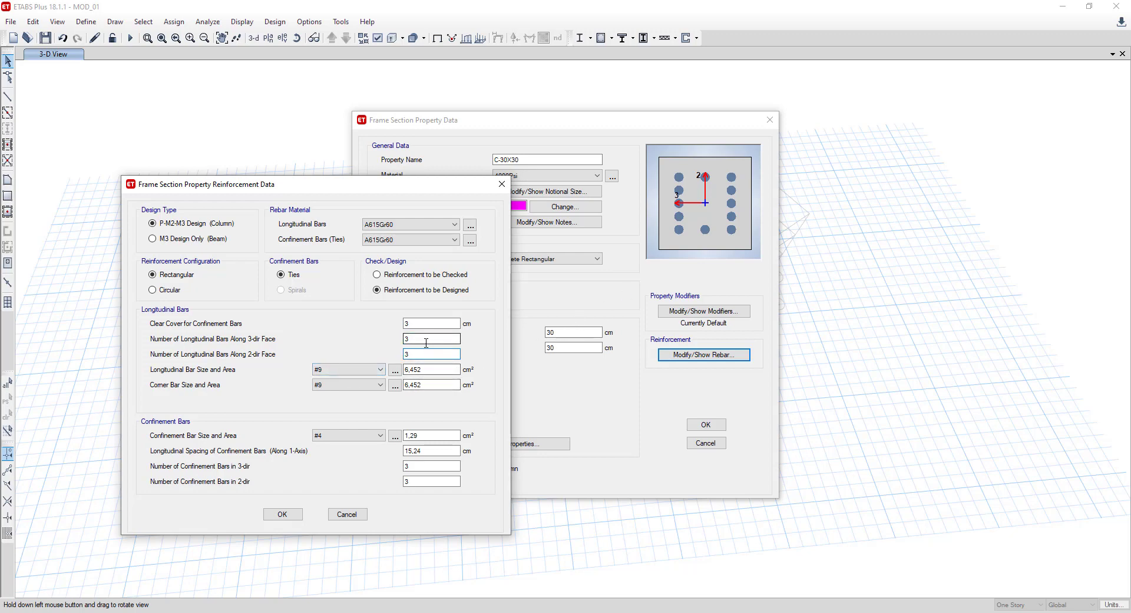
{"action": "left_click", "coordinate": [295, 516]}
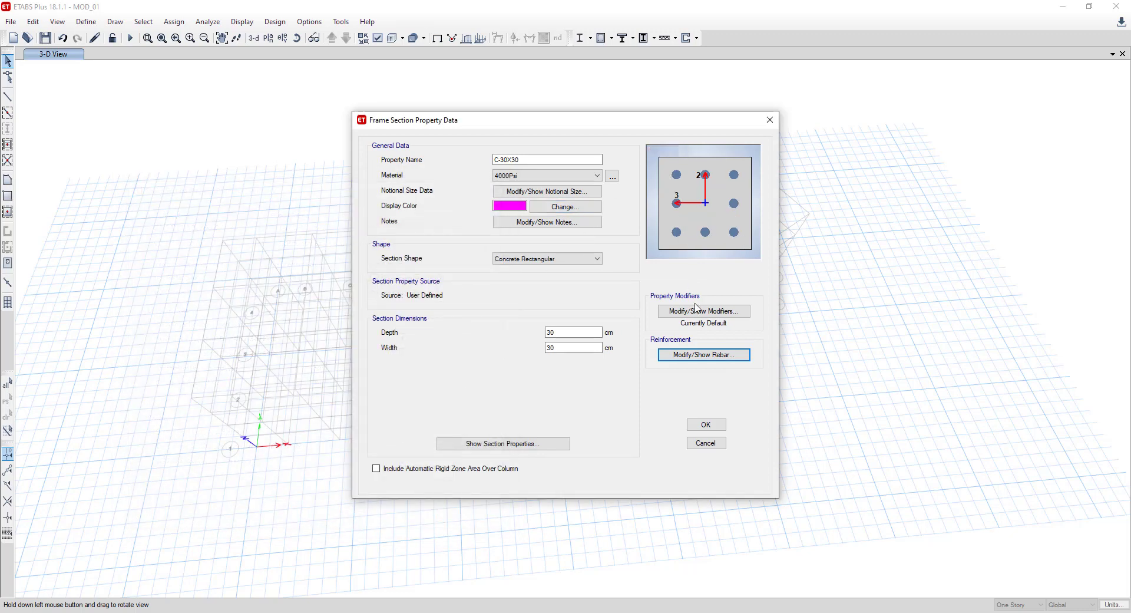
- Set both the longitudinal bar size and the corner bar size of the C-30X30 reinforcement to #4
{"action": "left_click", "coordinate": [693, 356]}
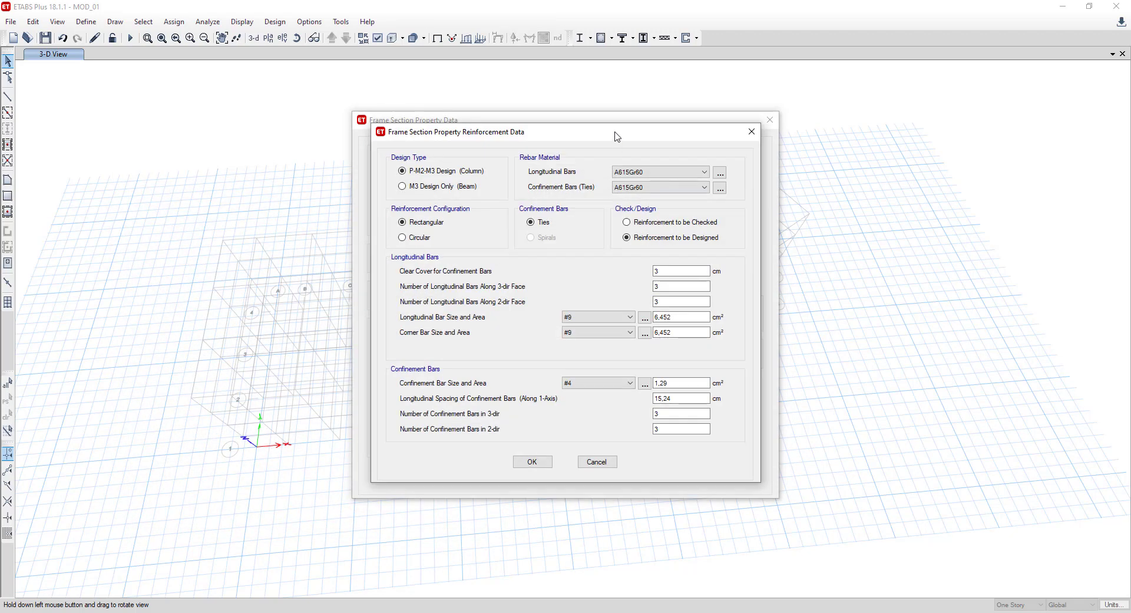
{"action": "left_click_drag", "start_coordinate": [616, 137], "coordinate": [416, 168]}
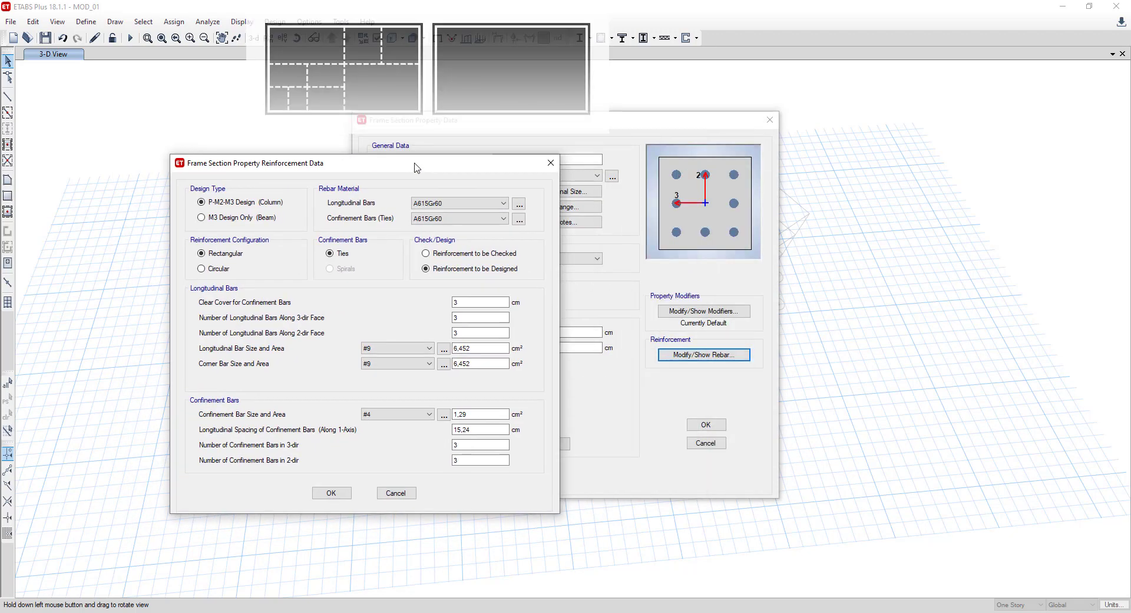
{"action": "left_click", "coordinate": [428, 348]}
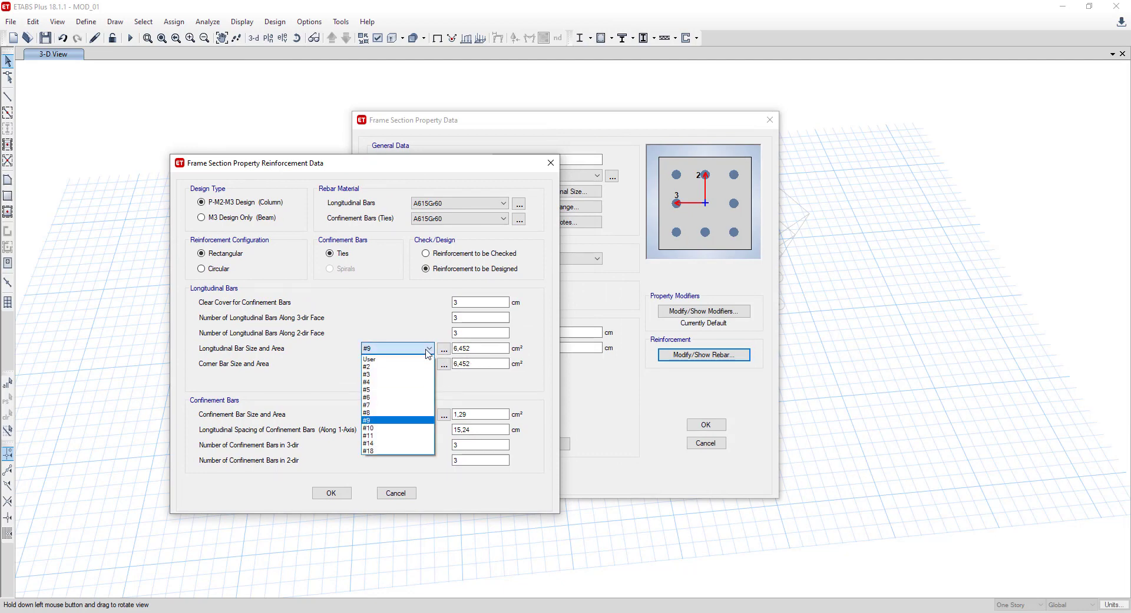
{"action": "left_click", "coordinate": [381, 382]}
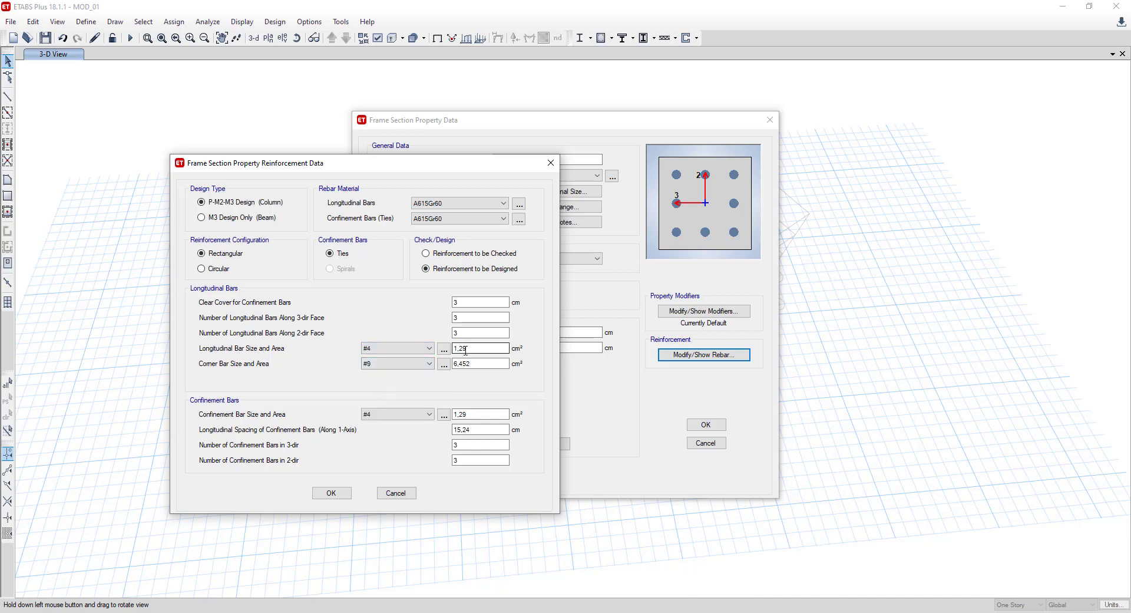
{"action": "left_click", "coordinate": [386, 364]}
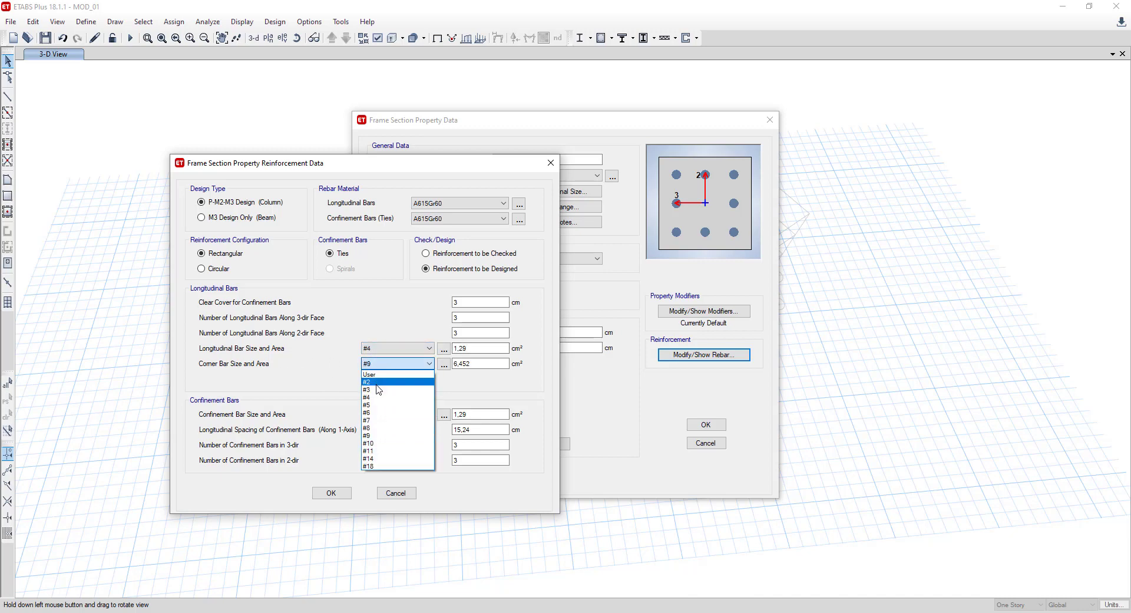
{"action": "left_click", "coordinate": [380, 405]}
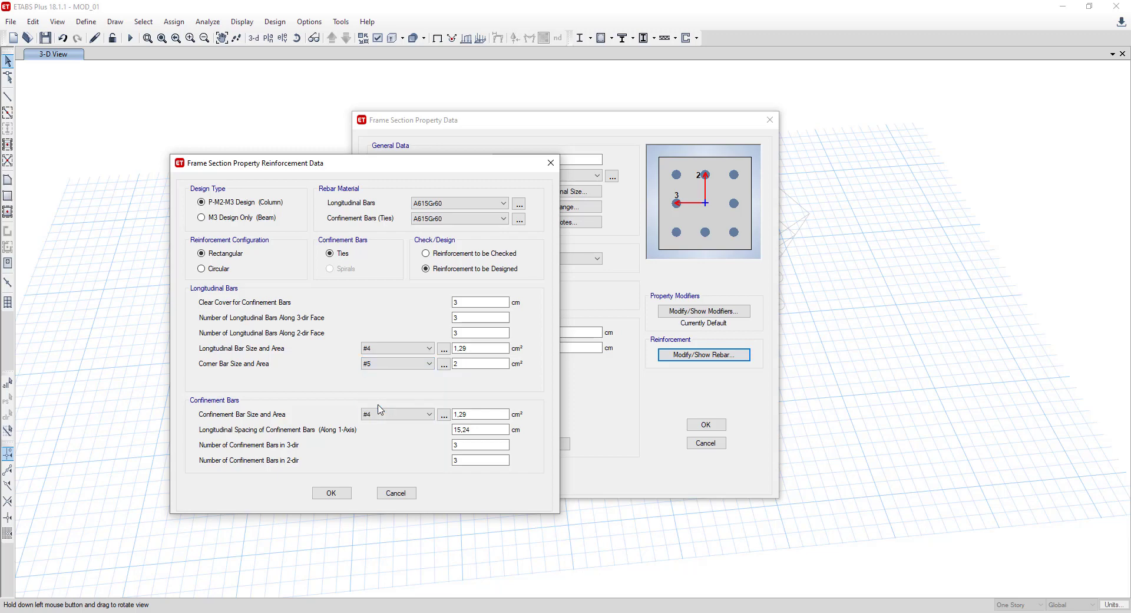
{"action": "left_click", "coordinate": [483, 348]}
{"action": "left_click", "coordinate": [417, 365]}
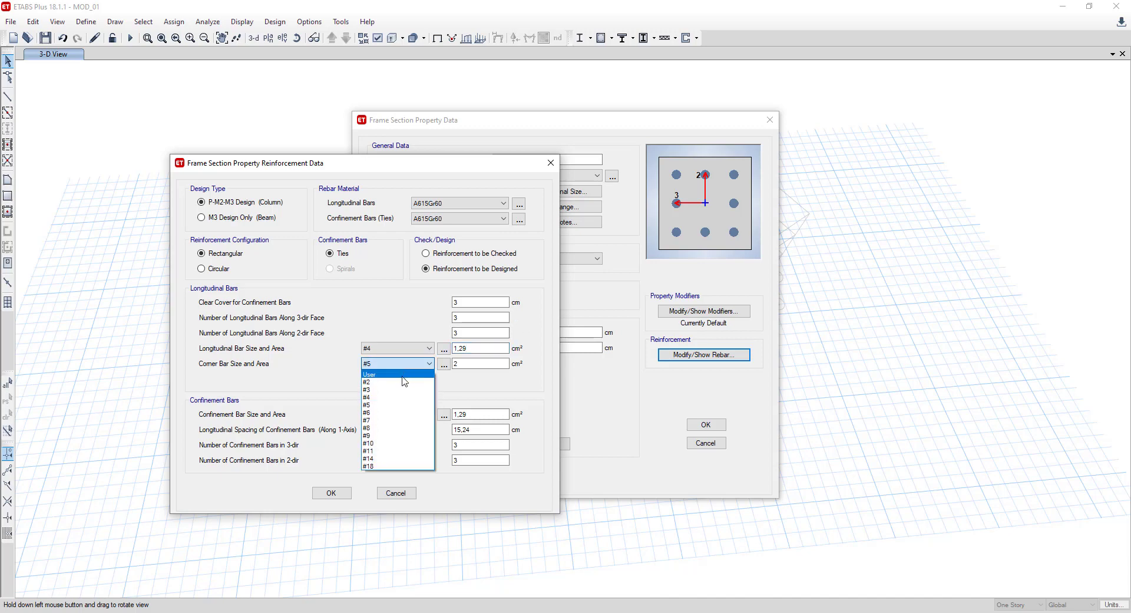
{"action": "left_click", "coordinate": [388, 398]}
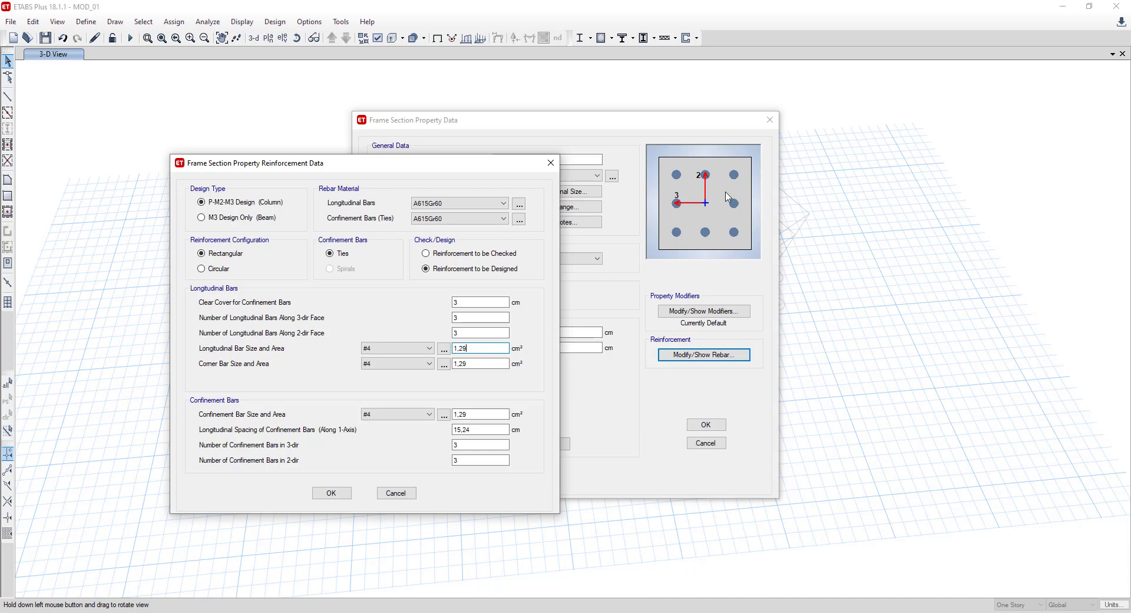
- Set the C-30X30 confinement to #3 bars at 15 cm spacing, 2 in each direction, and save the section
{"action": "left_click", "coordinate": [416, 416]}
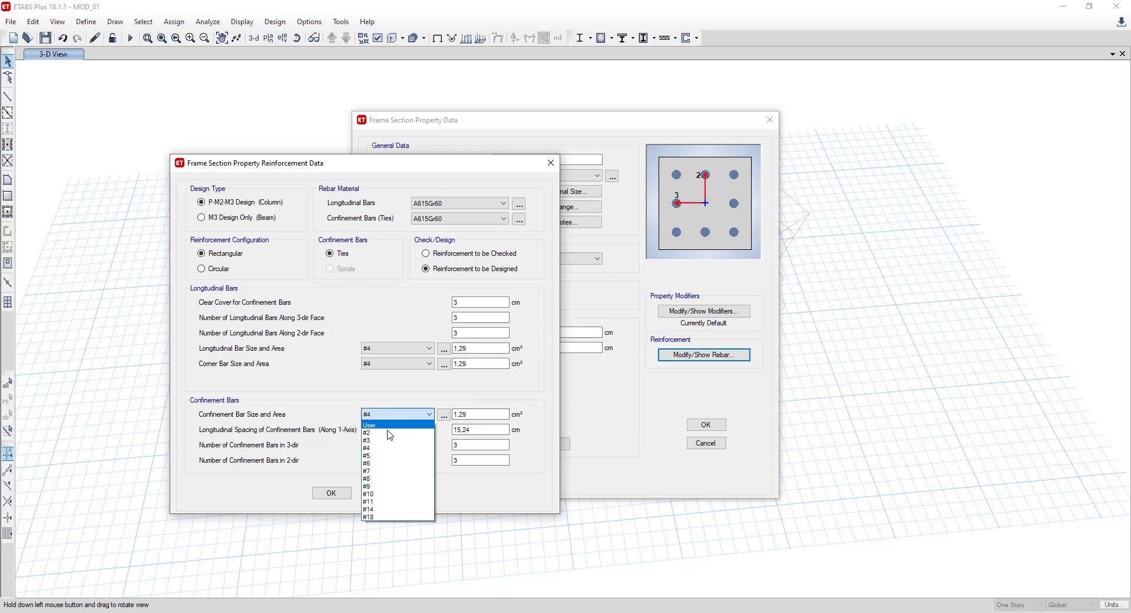
{"action": "left_click", "coordinate": [378, 441]}
{"action": "key", "text": "Tab"}
{"action": "key", "text": "Tab"}
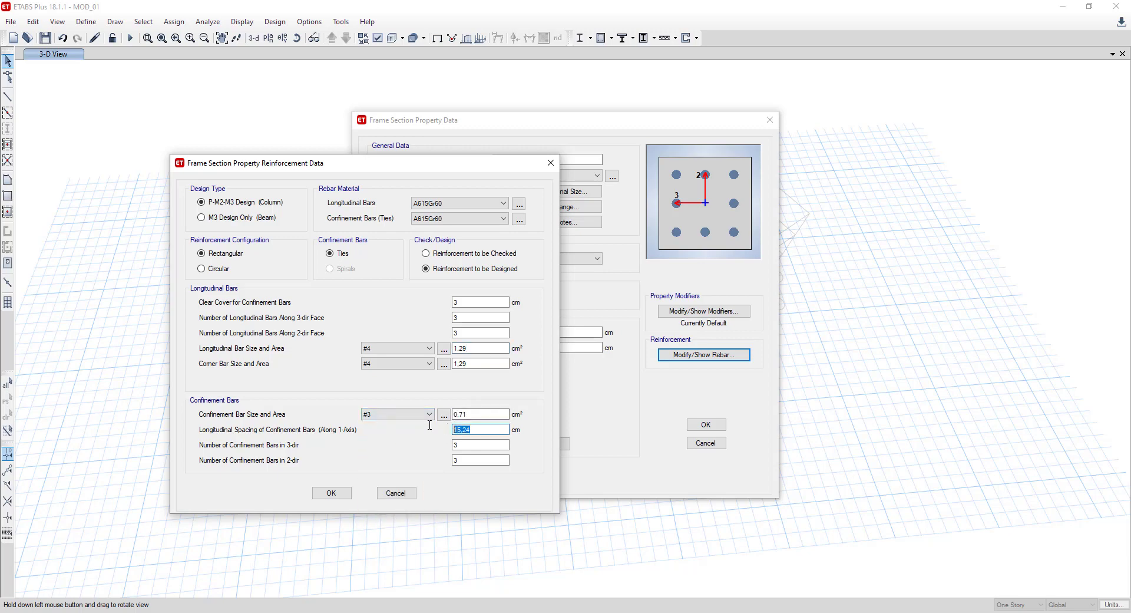
{"action": "type", "text": "15"}
{"action": "key", "text": "Tab"}
{"action": "double_click", "coordinate": [473, 459]}
{"action": "type", "text": "2"}
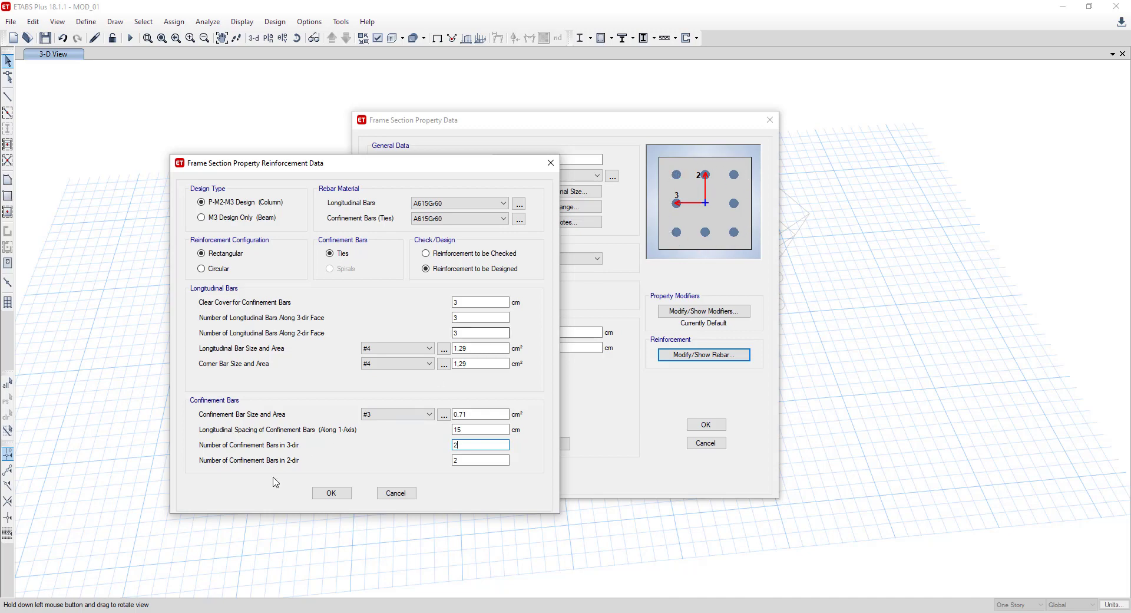
{"action": "left_click", "coordinate": [331, 493]}
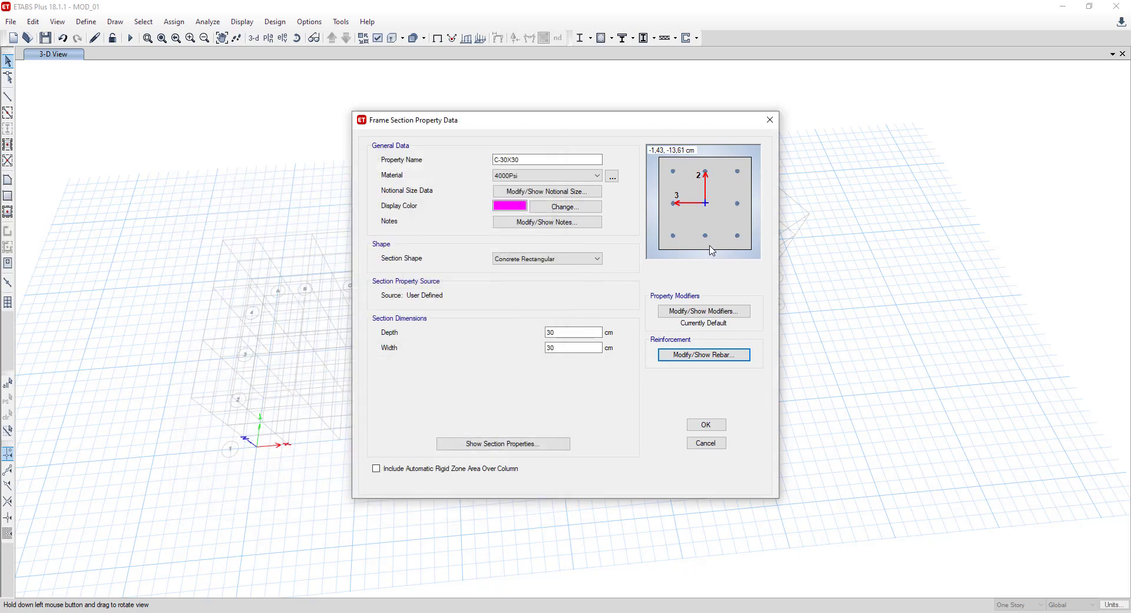
{"action": "left_click", "coordinate": [709, 427]}
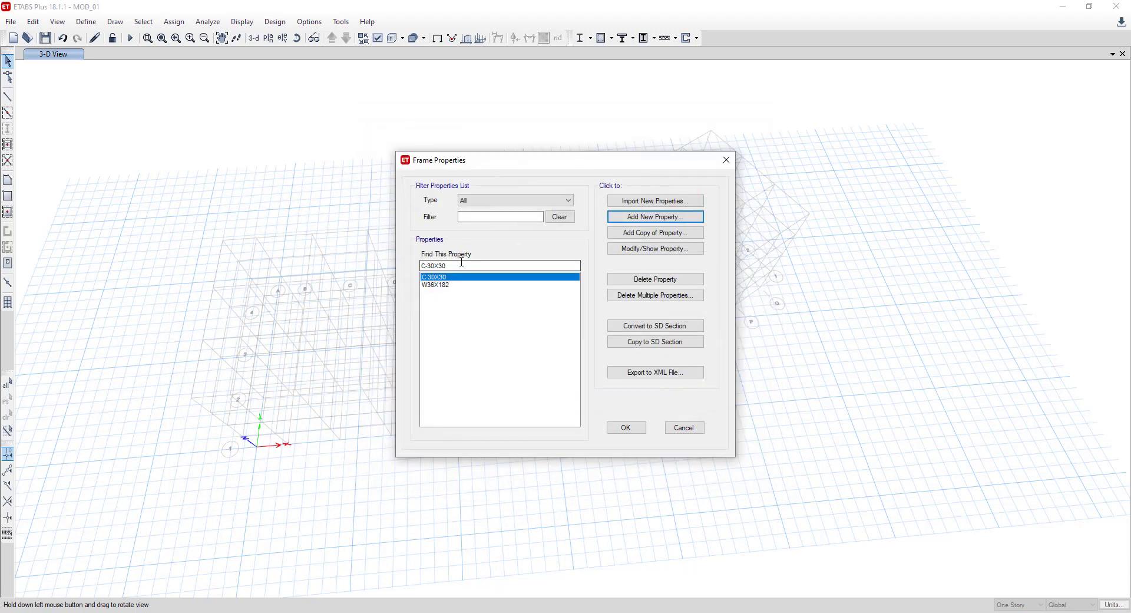
- Delete the remaining W36X182 steel section from the frame properties
{"action": "left_click", "coordinate": [447, 284]}
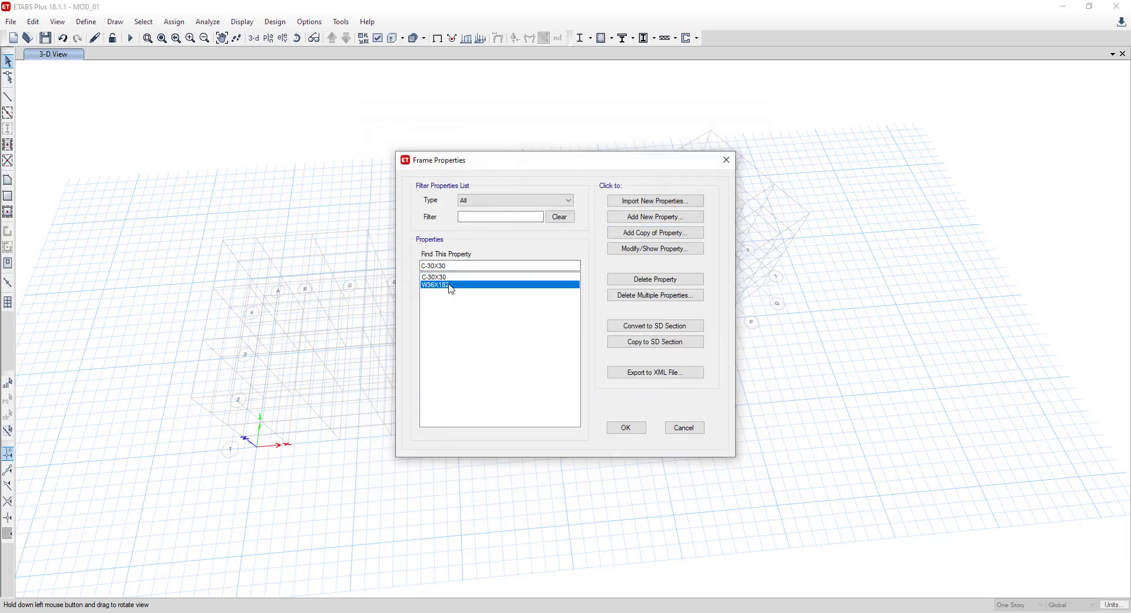
{"action": "left_click", "coordinate": [662, 280]}
{"action": "left_click", "coordinate": [592, 356]}
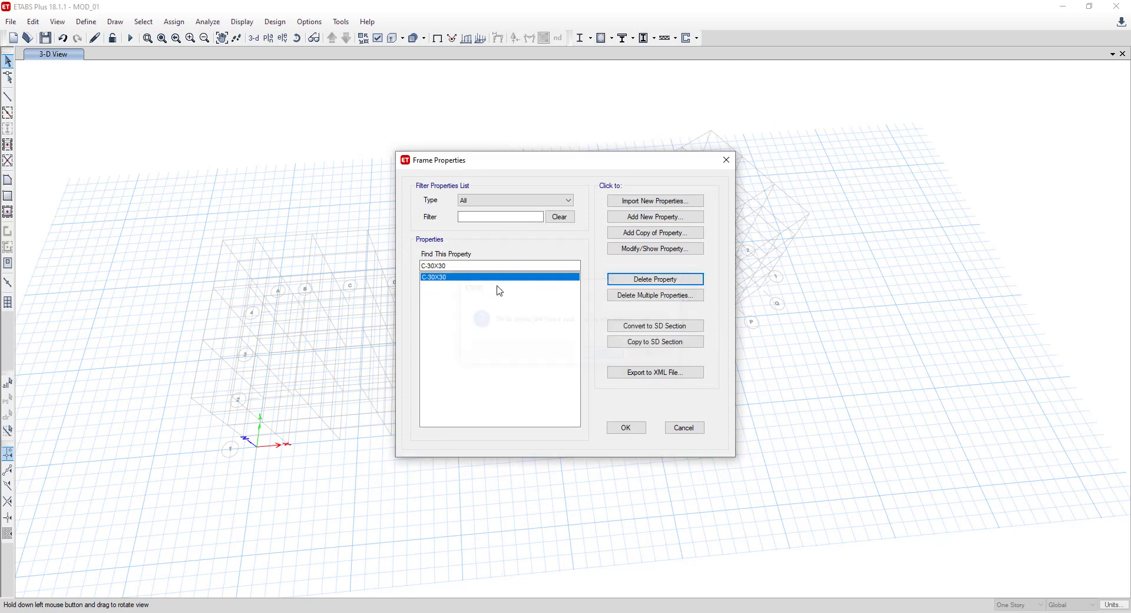
- Create a copy of C-30X30 named C-35X35 with a depth of 35 cm and a width of 35 cm
{"action": "left_click", "coordinate": [632, 236]}
{"action": "type", "text": "C-35X35"}
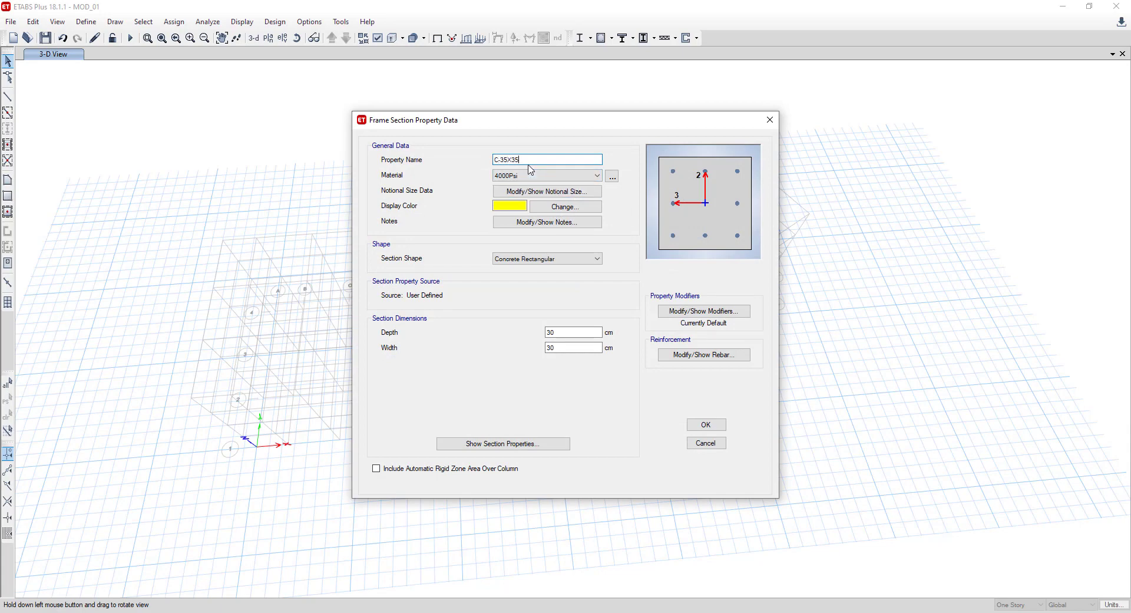
{"action": "double_click", "coordinate": [557, 332]}
{"action": "type", "text": "35"}
{"action": "double_click", "coordinate": [557, 347]}
{"action": "type", "text": "35"}
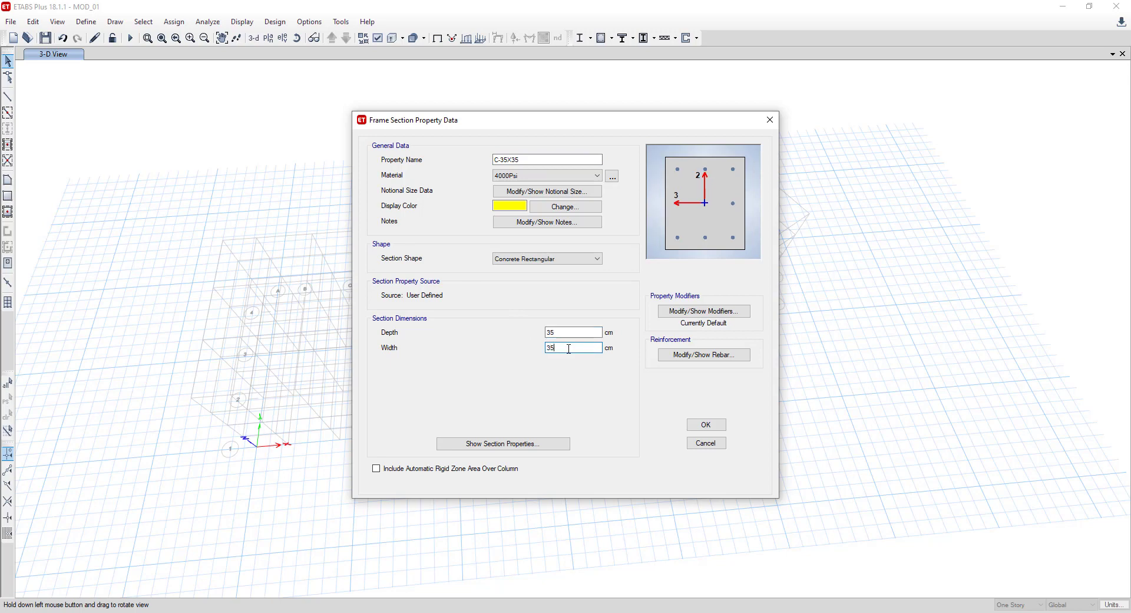
- Set the C-35X35 corner bar size to #5 and save the section
{"action": "left_click", "coordinate": [683, 355]}
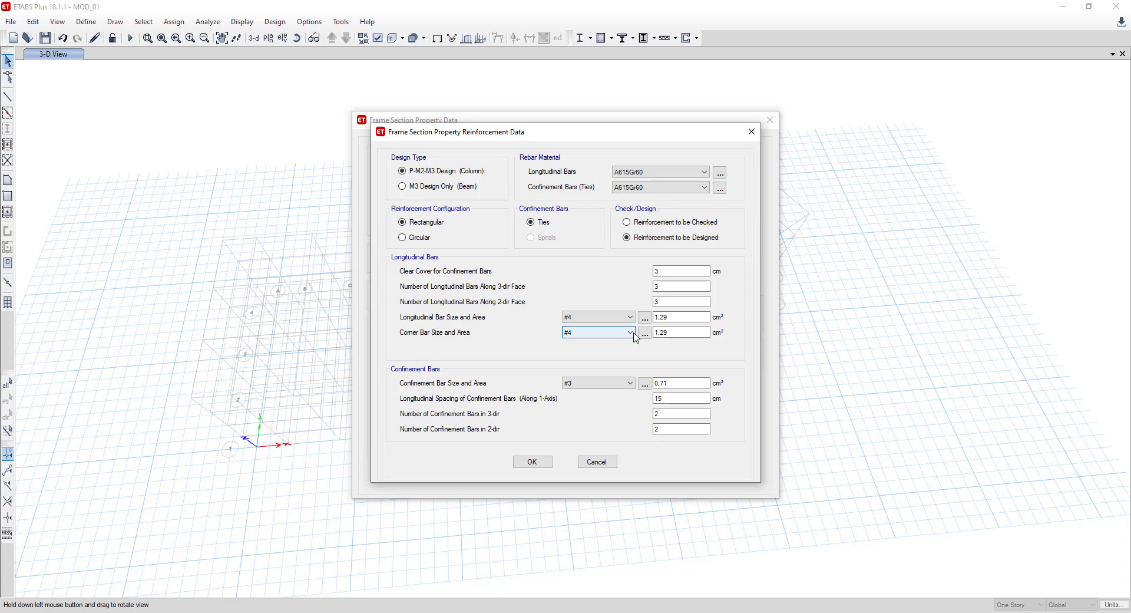
{"action": "left_click_drag", "start_coordinate": [644, 128], "coordinate": [532, 146]}
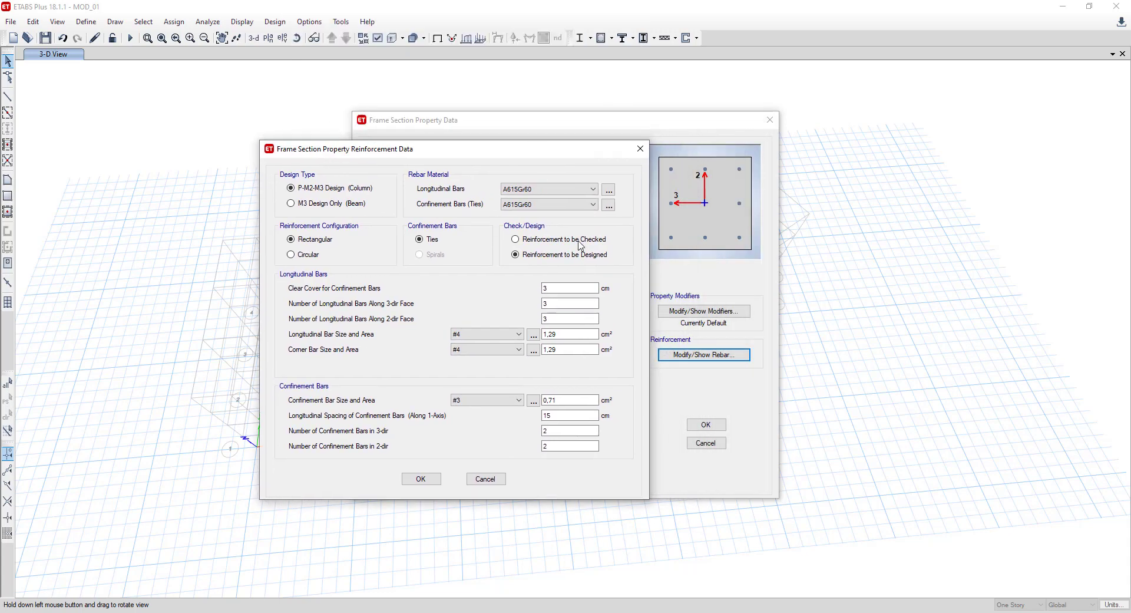
{"action": "left_click", "coordinate": [515, 350]}
{"action": "left_click", "coordinate": [465, 391]}
{"action": "left_click", "coordinate": [586, 350]}
{"action": "left_click", "coordinate": [434, 481]}
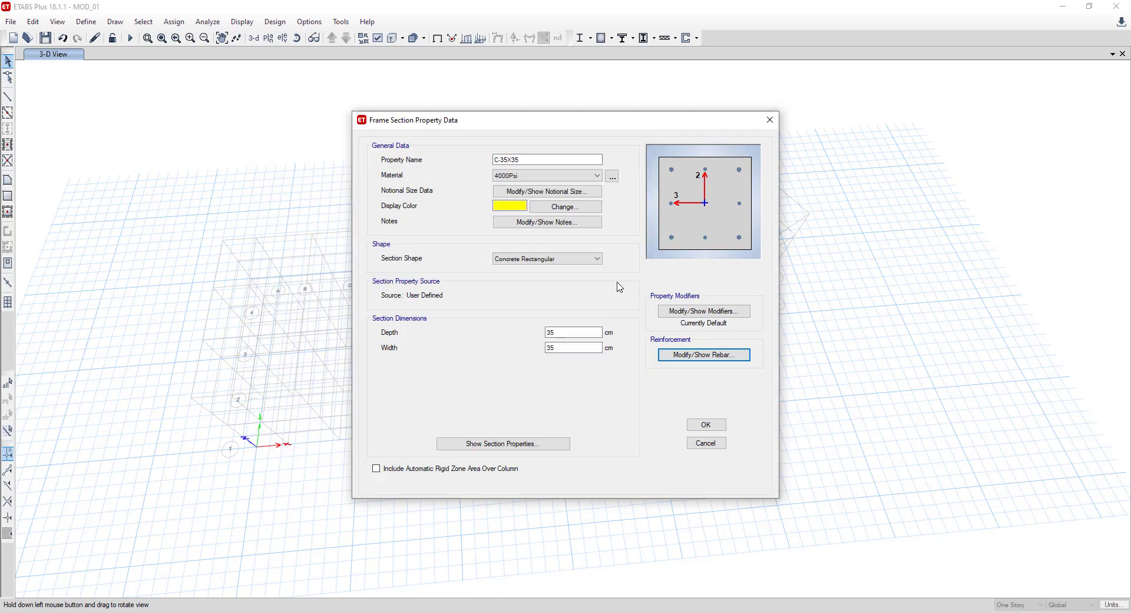
{"action": "left_click", "coordinate": [709, 427]}
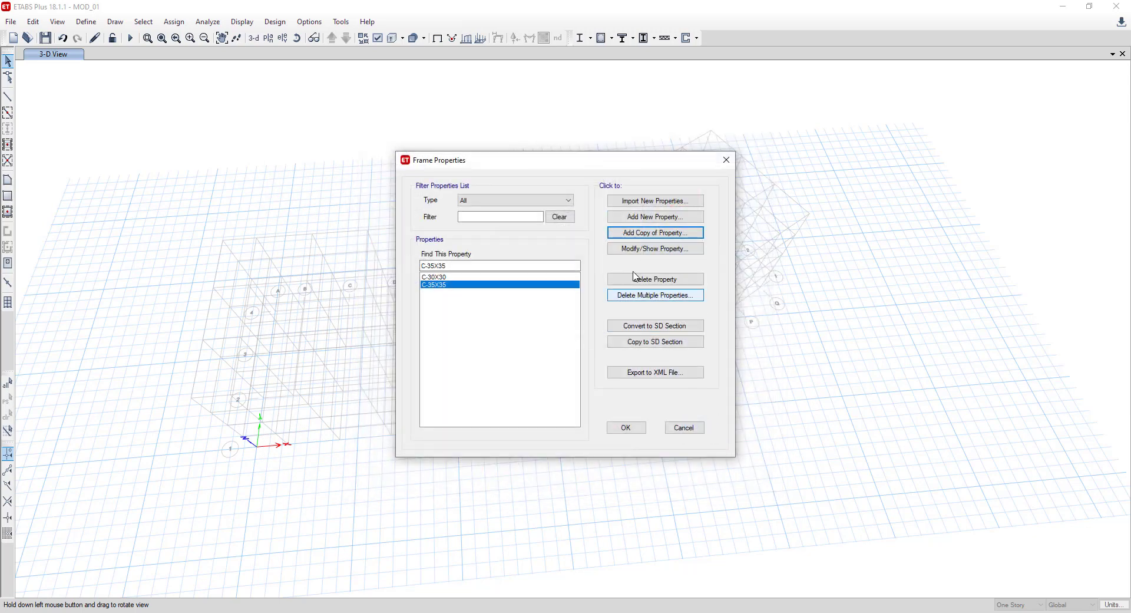
- Create a copy of C-35X35 named C-40X40 with a depth of 40 cm and a width of 40 cm
{"action": "left_click", "coordinate": [653, 234]}
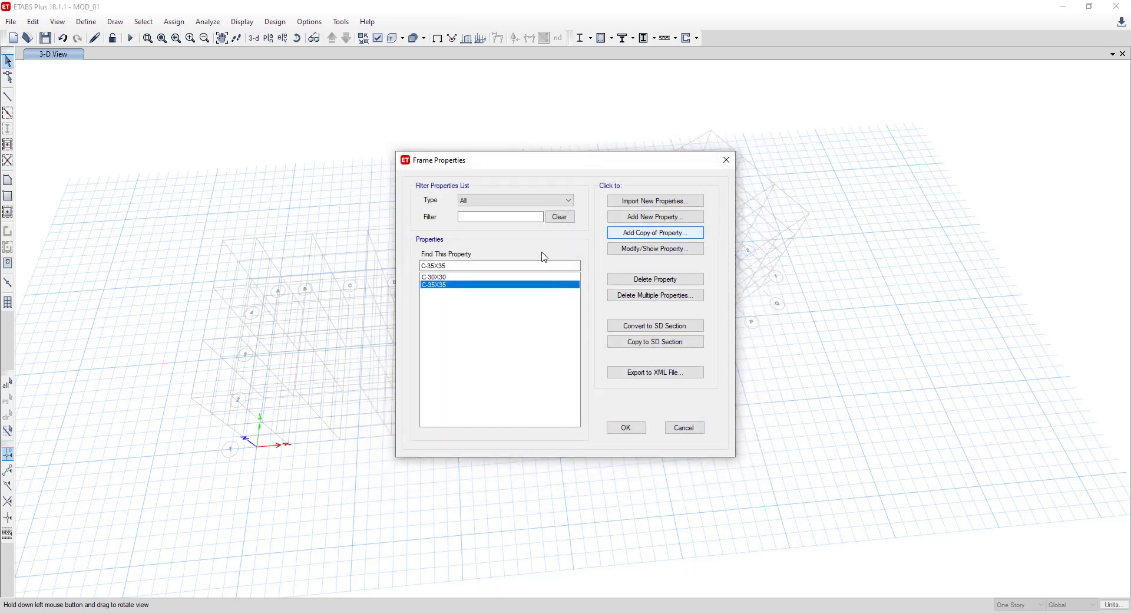
{"action": "type", "text": "C-40X40"}
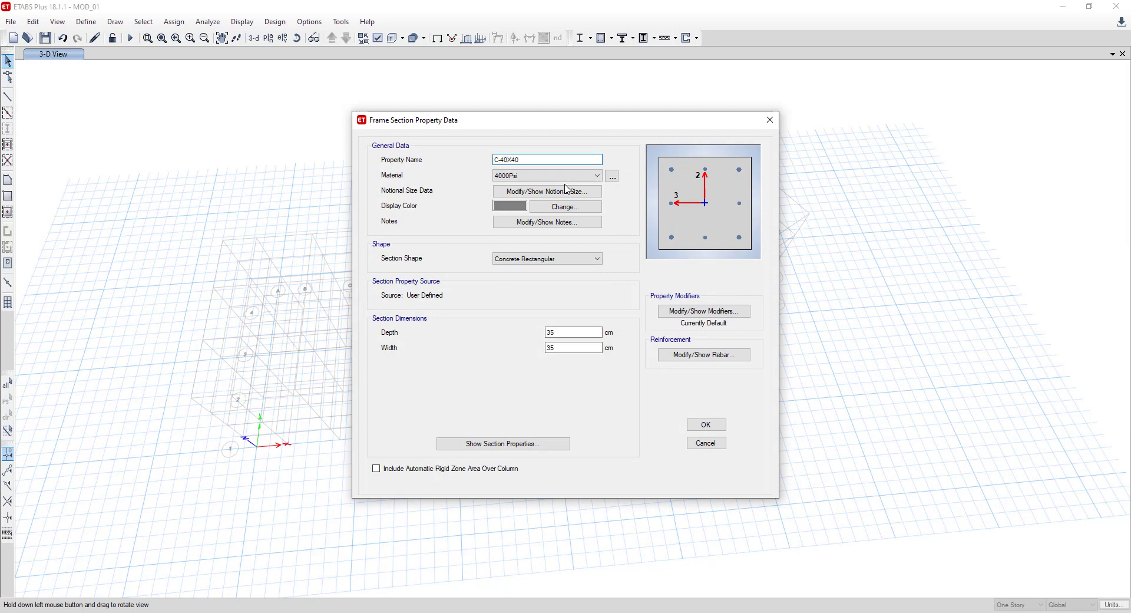
{"action": "left_click_drag", "start_coordinate": [574, 332], "coordinate": [496, 331]}
{"action": "type", "text": "40"}
{"action": "double_click", "coordinate": [589, 348]}
{"action": "type", "text": "40"}
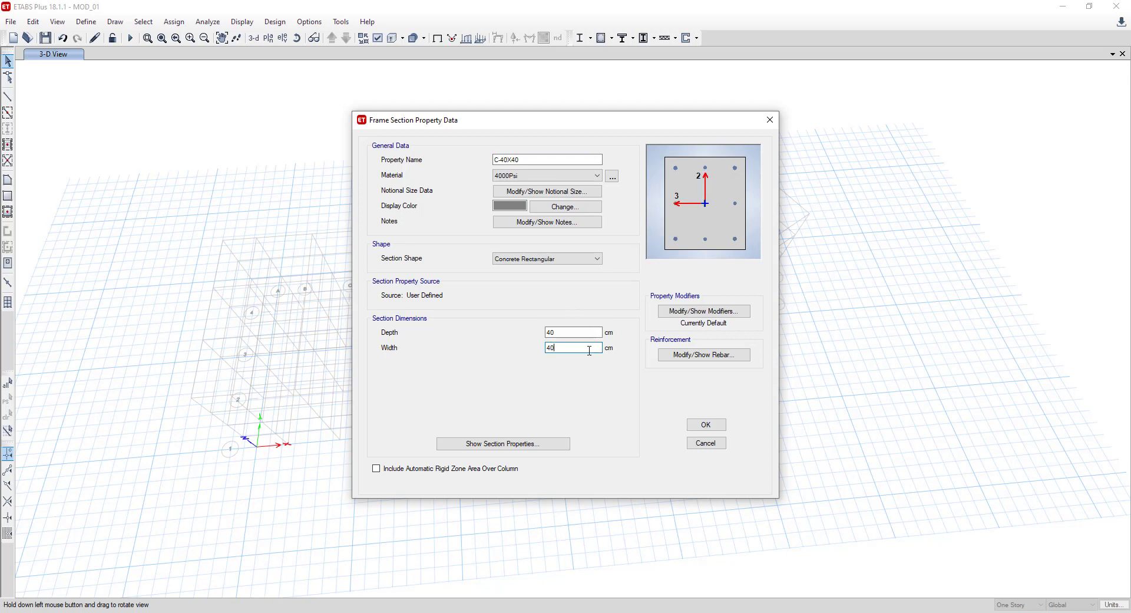
- Set the C-40X40 longitudinal bar size to #5 and save the section
{"action": "left_click", "coordinate": [678, 355]}
{"action": "left_click_drag", "start_coordinate": [623, 136], "coordinate": [397, 194]}
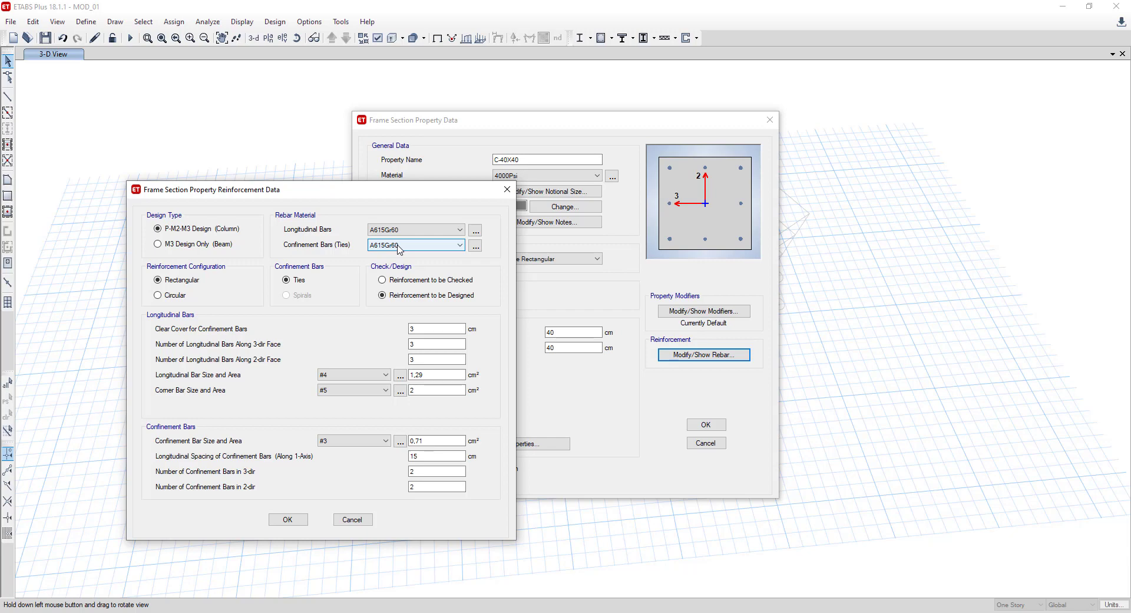
{"action": "left_click", "coordinate": [385, 374]}
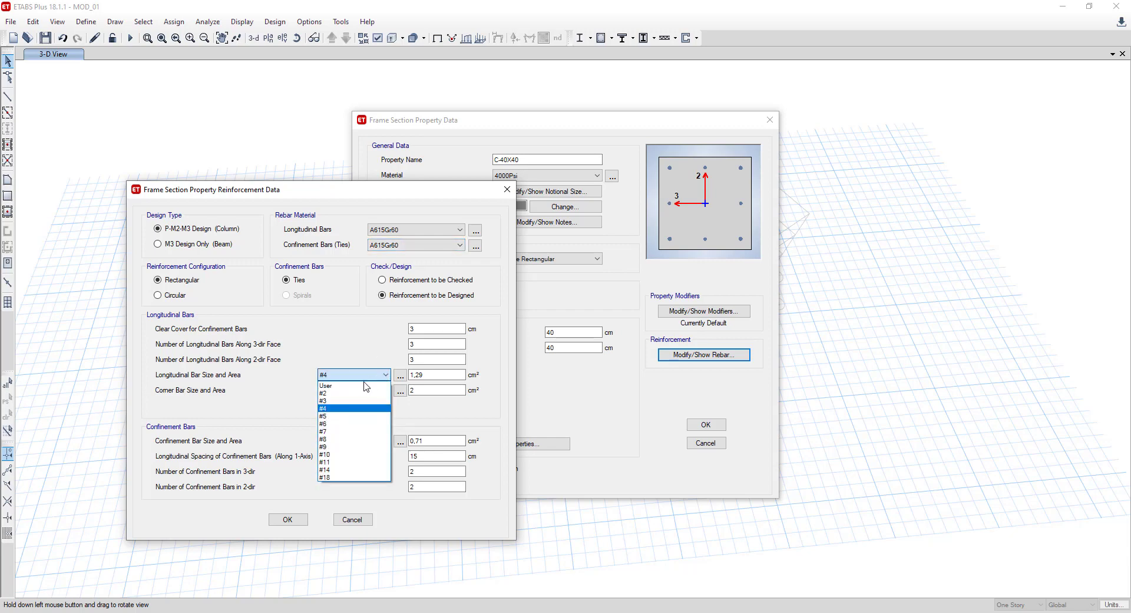
{"action": "left_click", "coordinate": [345, 417]}
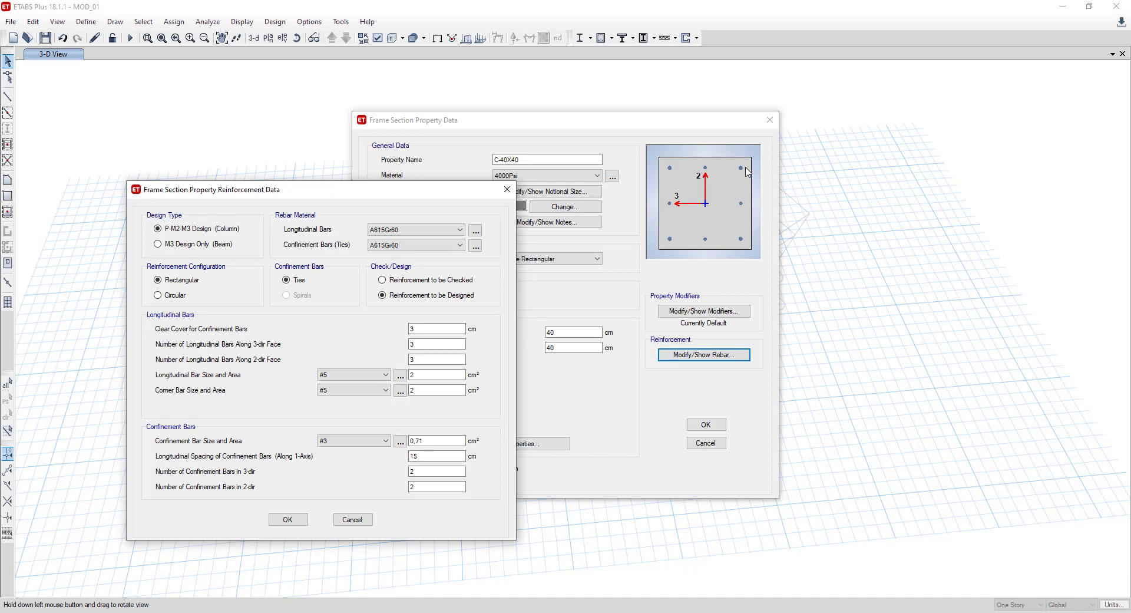
{"action": "left_click", "coordinate": [413, 376]}
{"action": "left_click", "coordinate": [288, 519]}
{"action": "left_click", "coordinate": [301, 520]}
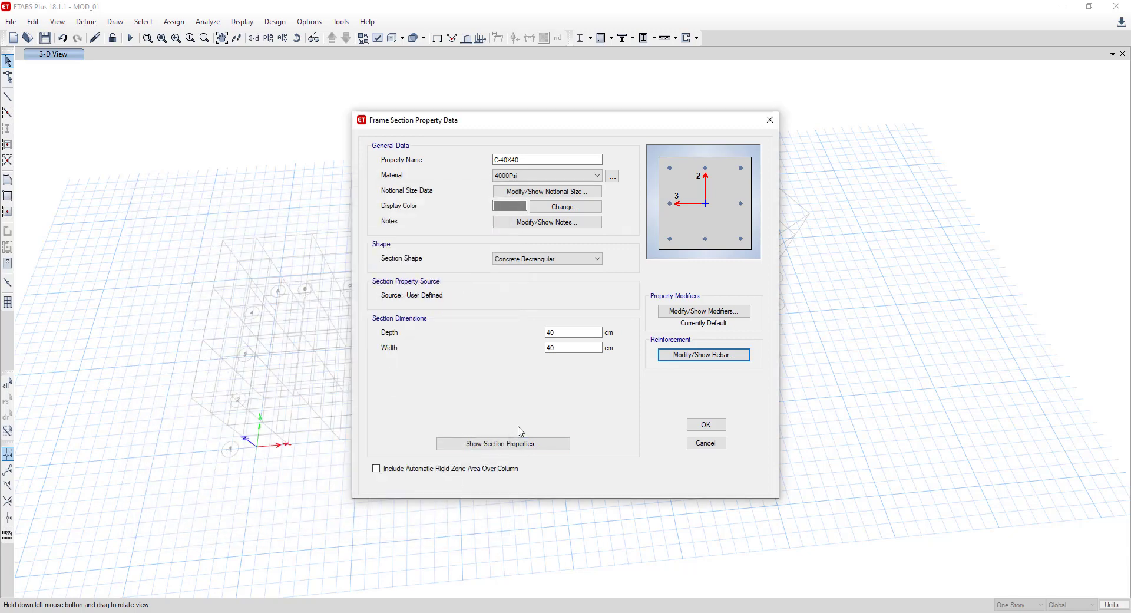
{"action": "left_click", "coordinate": [706, 425]}
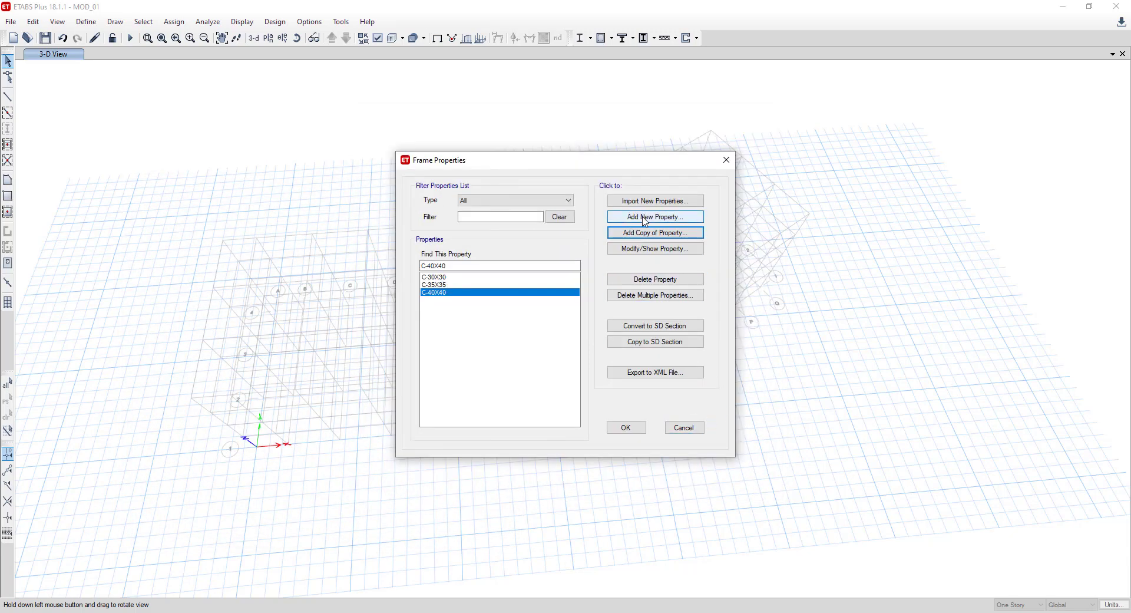
- Create a copy of C-40X40 named C-45X45 with a depth of 45 cm and a width of 45 cm
{"action": "left_click", "coordinate": [642, 234]}
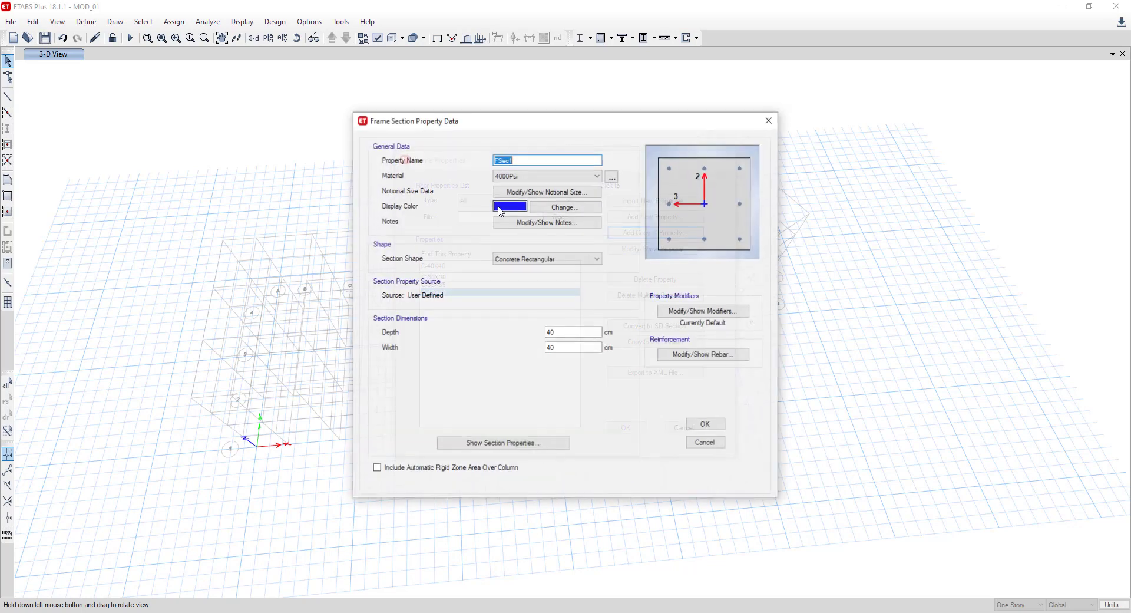
{"action": "type", "text": "C-45X45"}
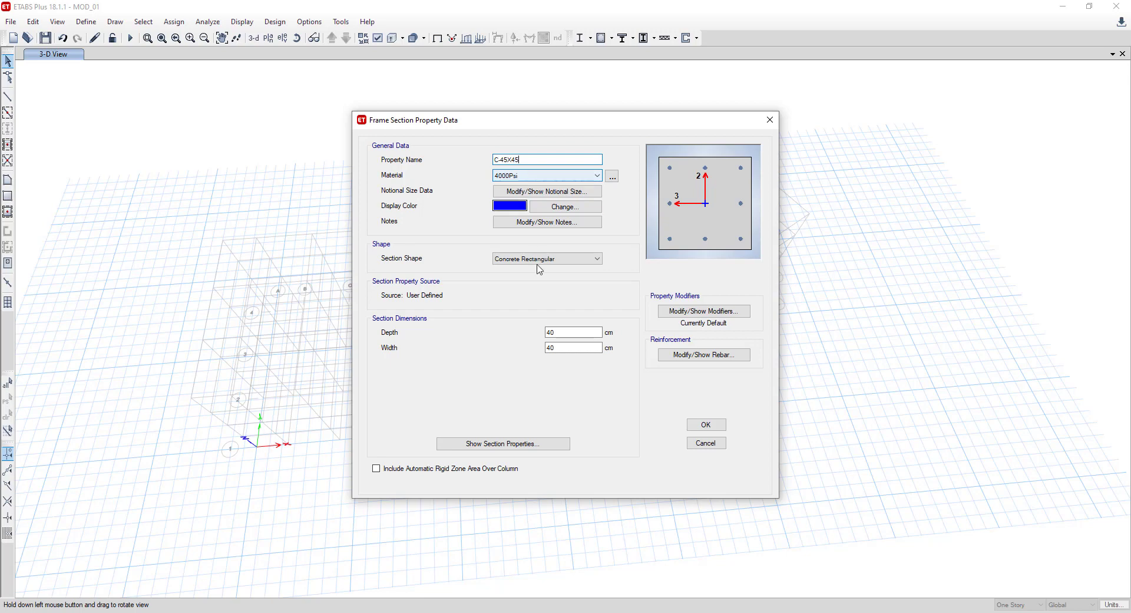
{"action": "double_click", "coordinate": [565, 332]}
{"action": "type", "text": "45"}
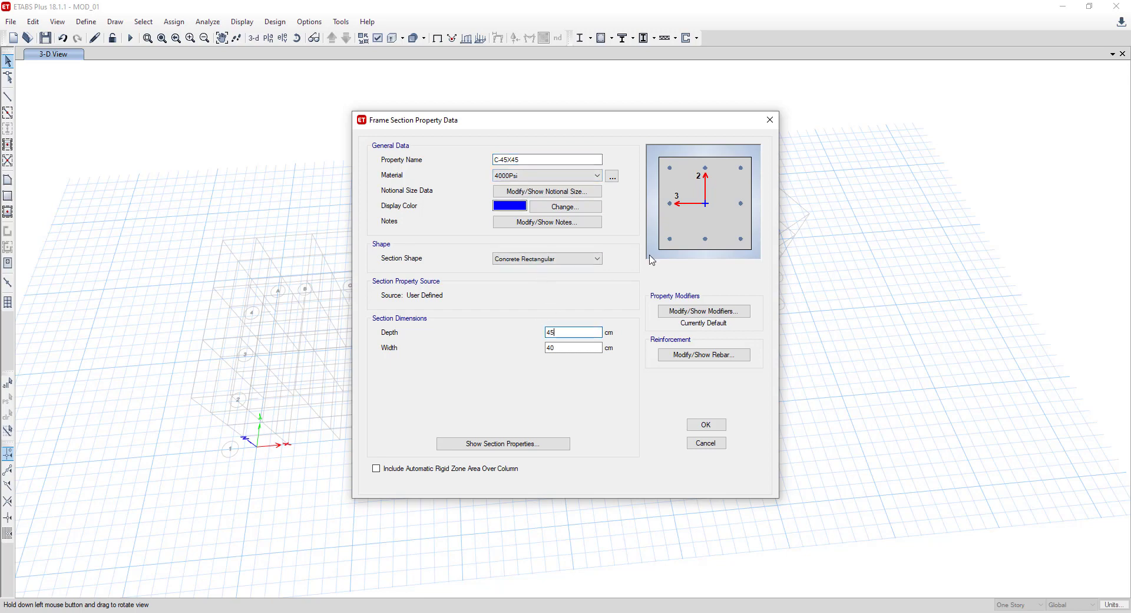
{"action": "double_click", "coordinate": [565, 348]}
{"action": "type", "text": "45"}
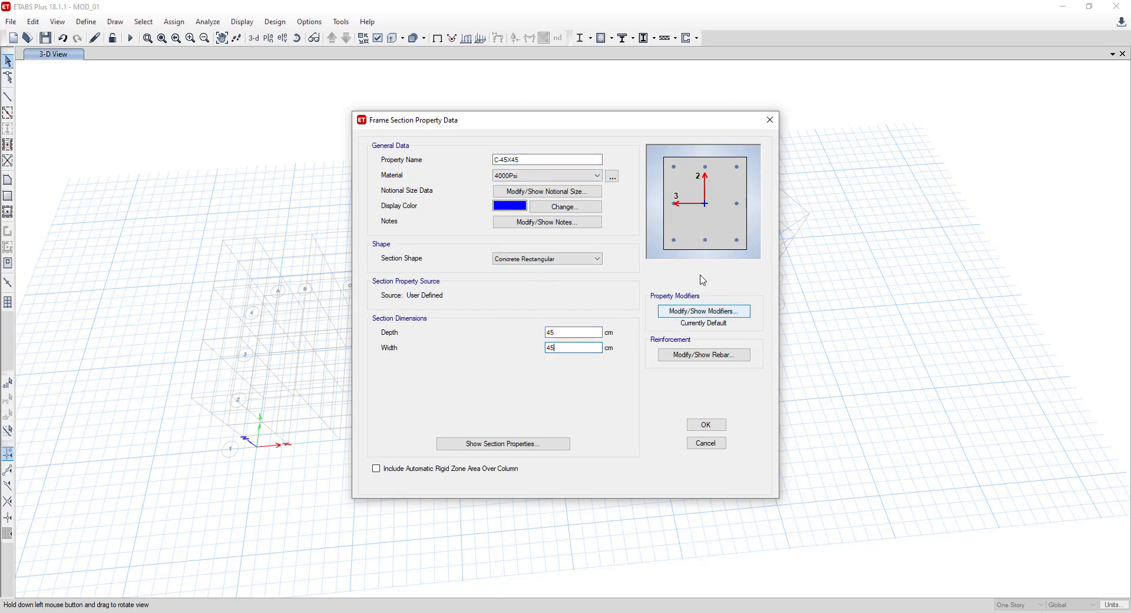
- Set the C-45X45 reinforcement to 4 longitudinal bars along both the 3-dir and 2-dir faces
{"action": "left_click", "coordinate": [703, 354]}
{"action": "double_click", "coordinate": [663, 286]}
{"action": "type", "text": "4"}
{"action": "double_click", "coordinate": [676, 301]}
{"action": "type", "text": "4"}
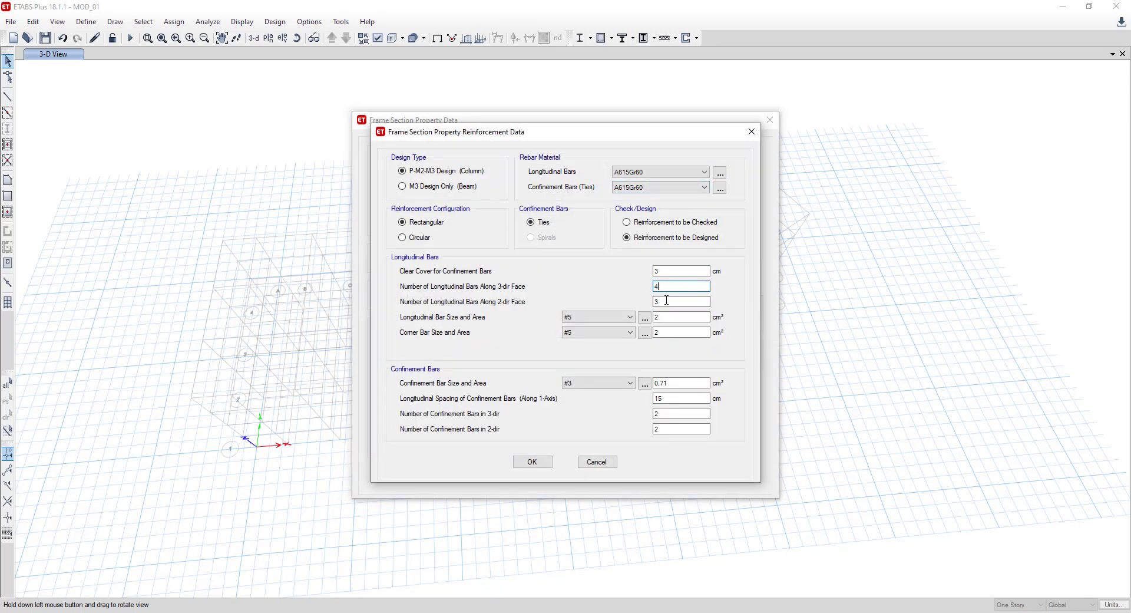
{"action": "left_click_drag", "start_coordinate": [648, 142], "coordinate": [399, 153]}
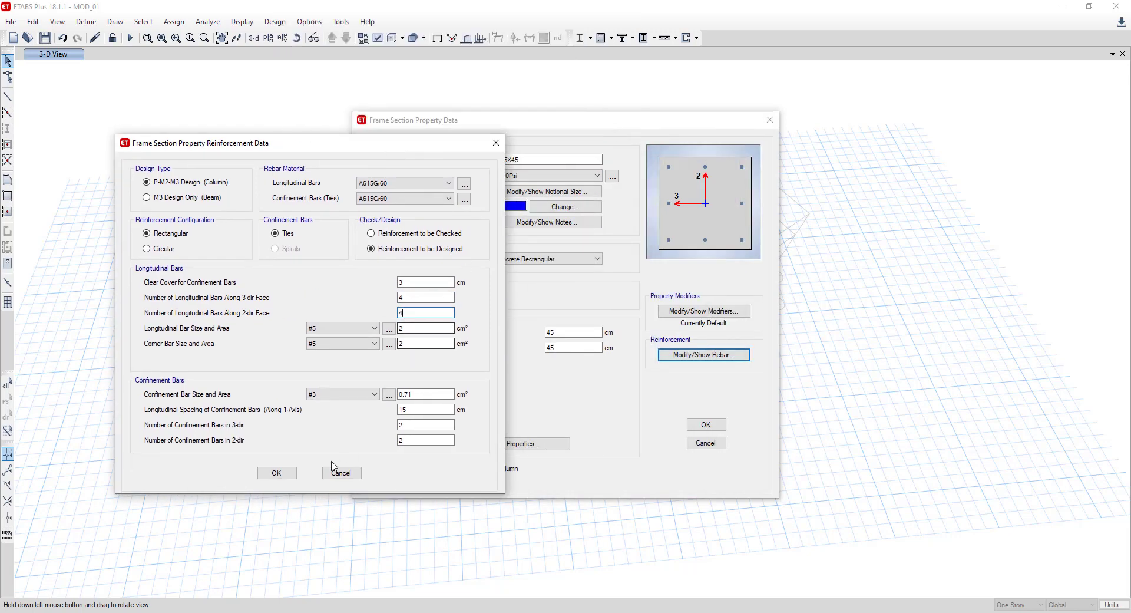
{"action": "left_click", "coordinate": [284, 474]}
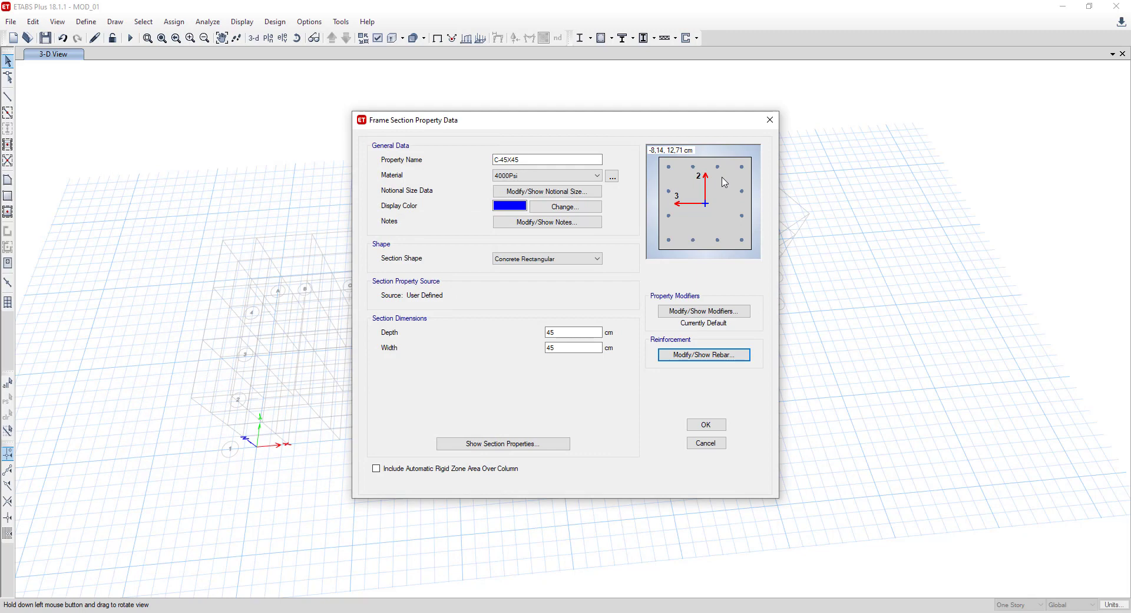
- Reopen the C-45X45 reinforcement data and try #4 as the longitudinal bar size
{"action": "left_click", "coordinate": [713, 353]}
{"action": "left_click_drag", "start_coordinate": [673, 137], "coordinate": [389, 182]}
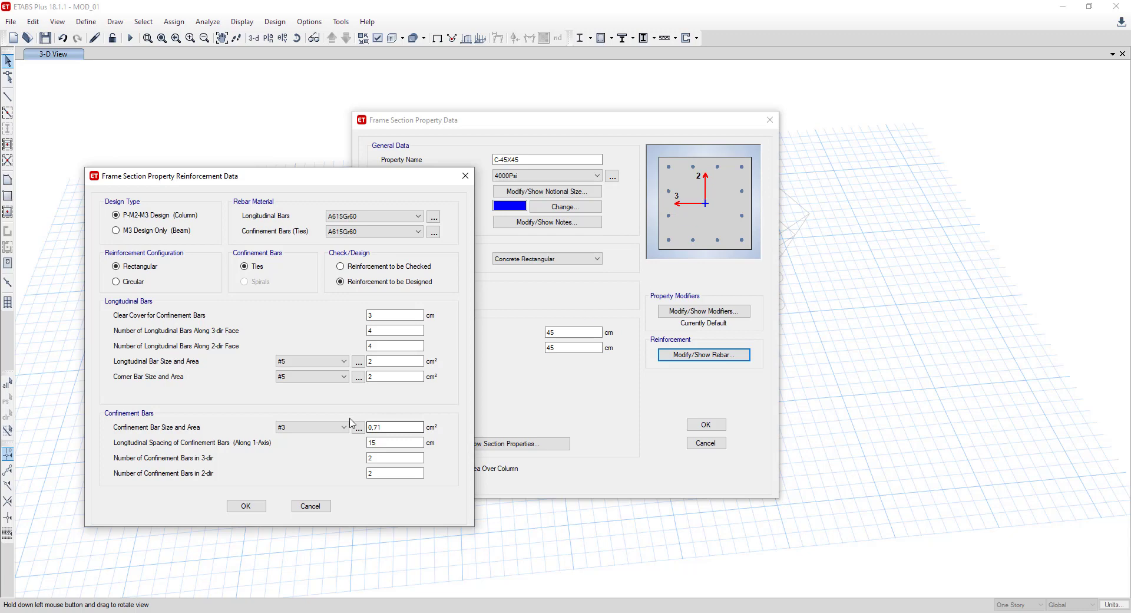
{"action": "left_click", "coordinate": [321, 361]}
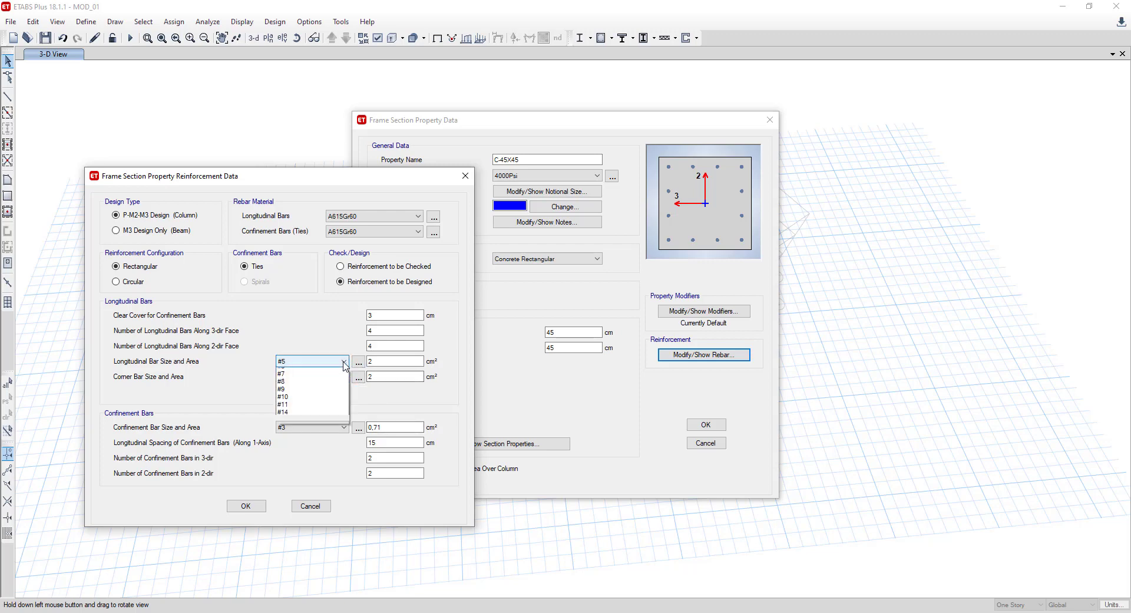
{"action": "left_click", "coordinate": [299, 394]}
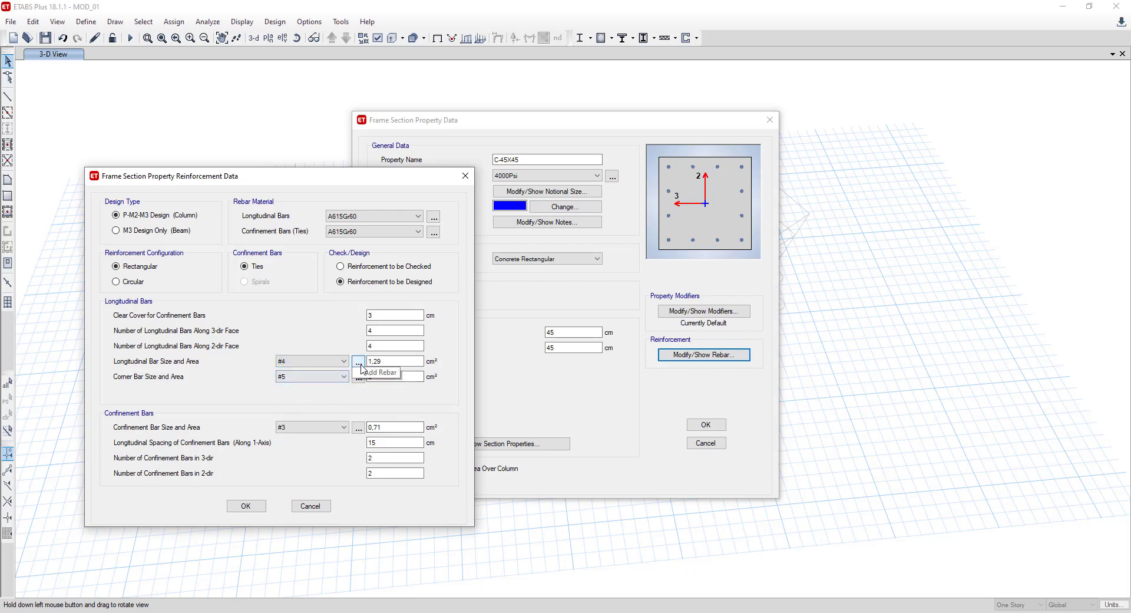
{"action": "left_click", "coordinate": [397, 378]}
{"action": "left_click", "coordinate": [399, 360]}
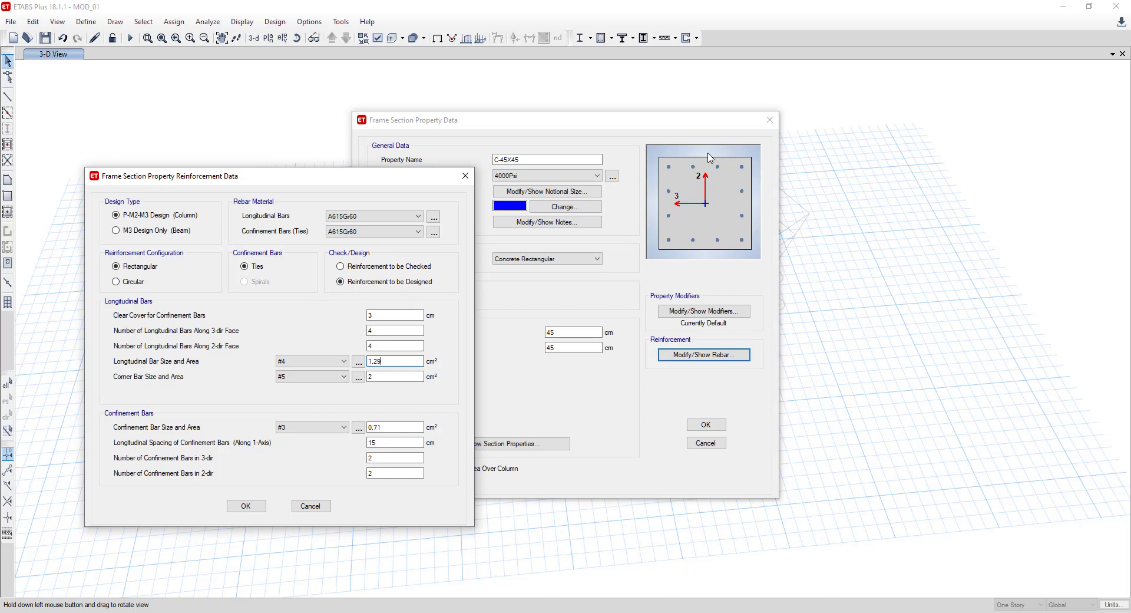
- Set the C-45X45 longitudinal bar size to #5 and the confinement bars to 4 in both directions, and save the section
{"action": "left_click", "coordinate": [330, 360]}
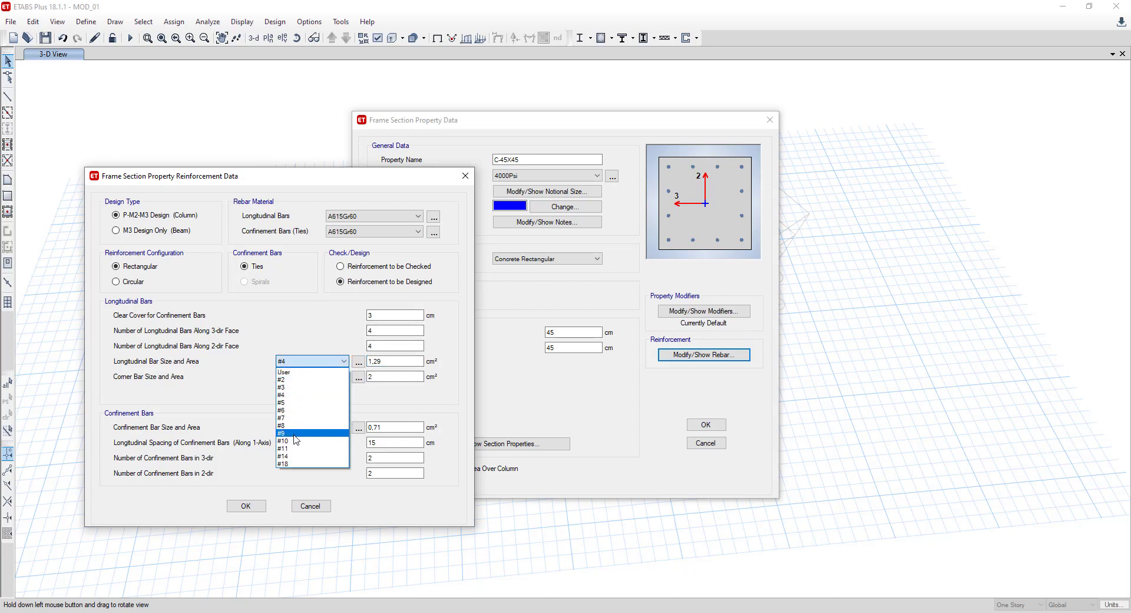
{"action": "left_click", "coordinate": [292, 402]}
{"action": "left_click", "coordinate": [389, 458]}
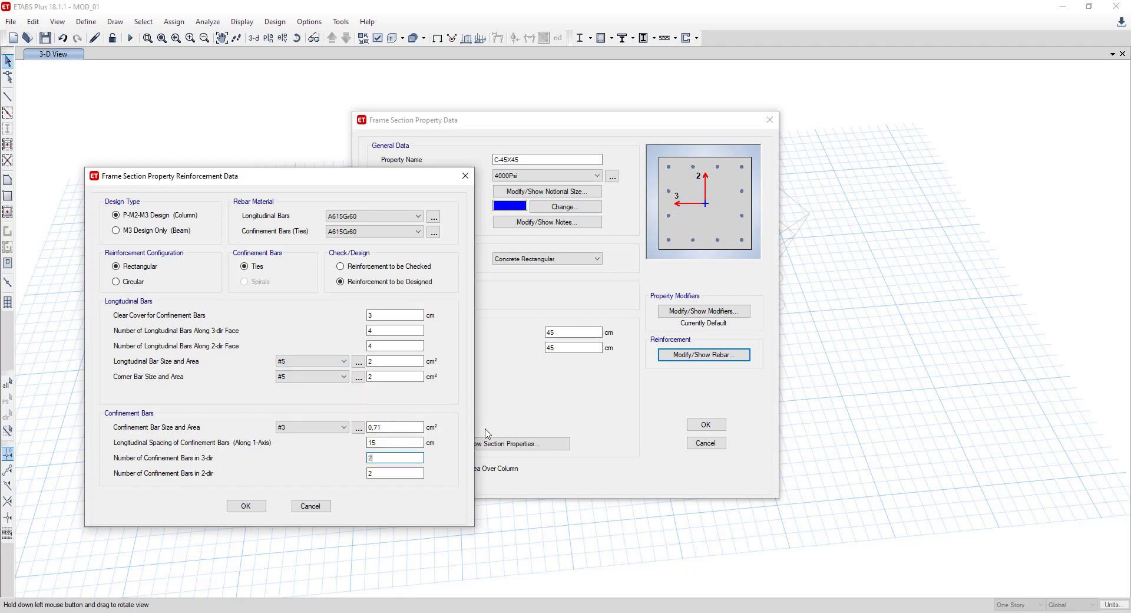
{"action": "left_click", "coordinate": [730, 175]}
{"action": "type", "text": "4"}
{"action": "double_click", "coordinate": [394, 472]}
{"action": "type", "text": "4"}
{"action": "left_click", "coordinate": [246, 506]}
{"action": "left_click", "coordinate": [705, 424]}
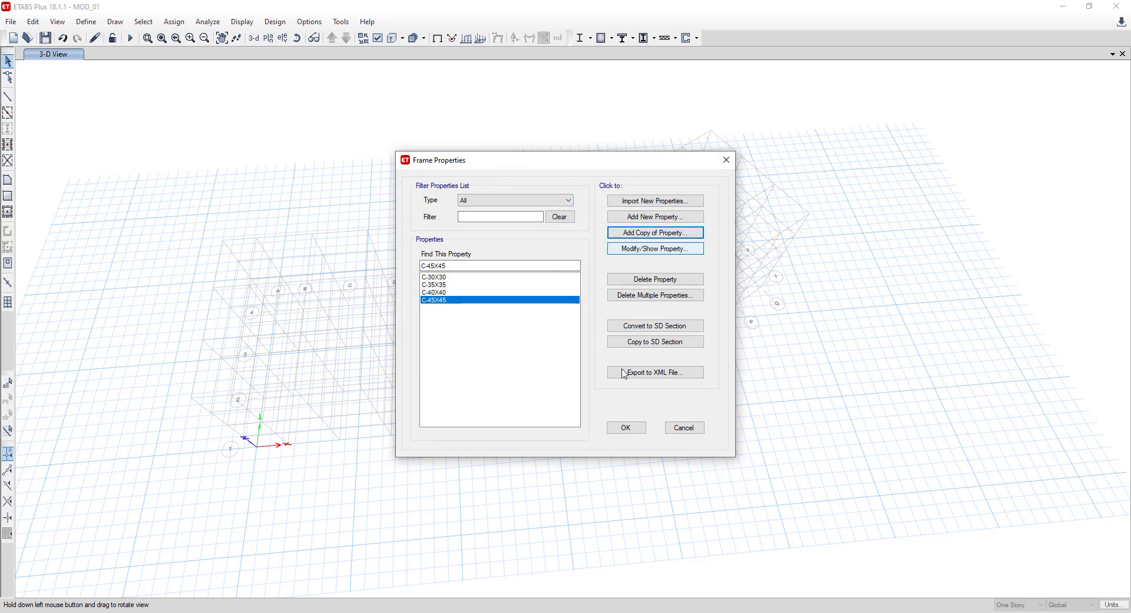
- Close the frame property definitions and show the plan view of story level L+3.40m
{"action": "left_click", "coordinate": [624, 426]}
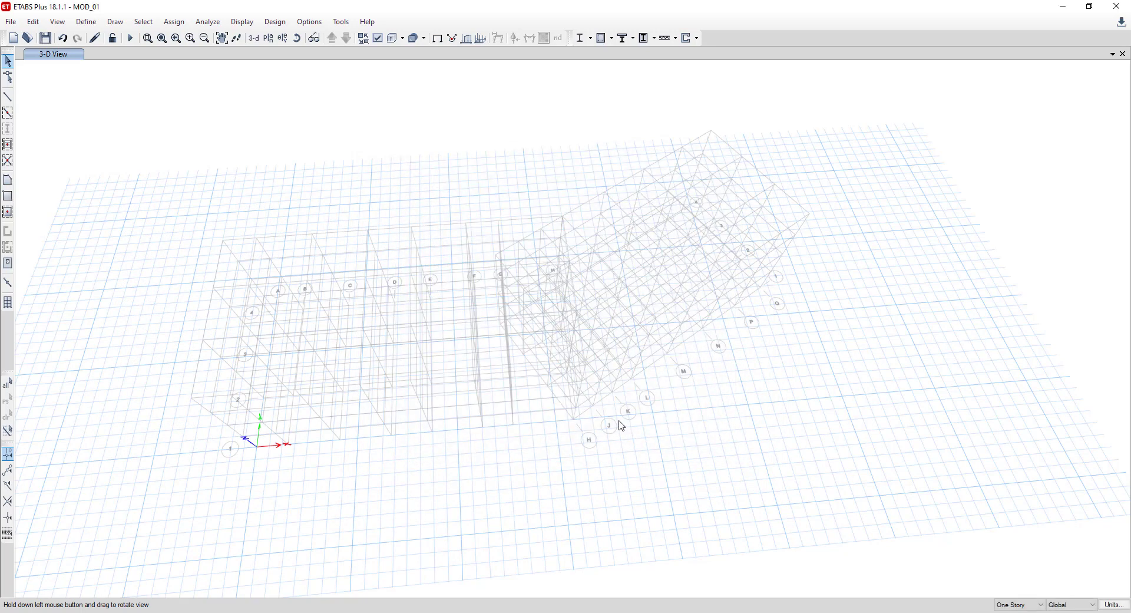
{"action": "left_click", "coordinate": [269, 37]}
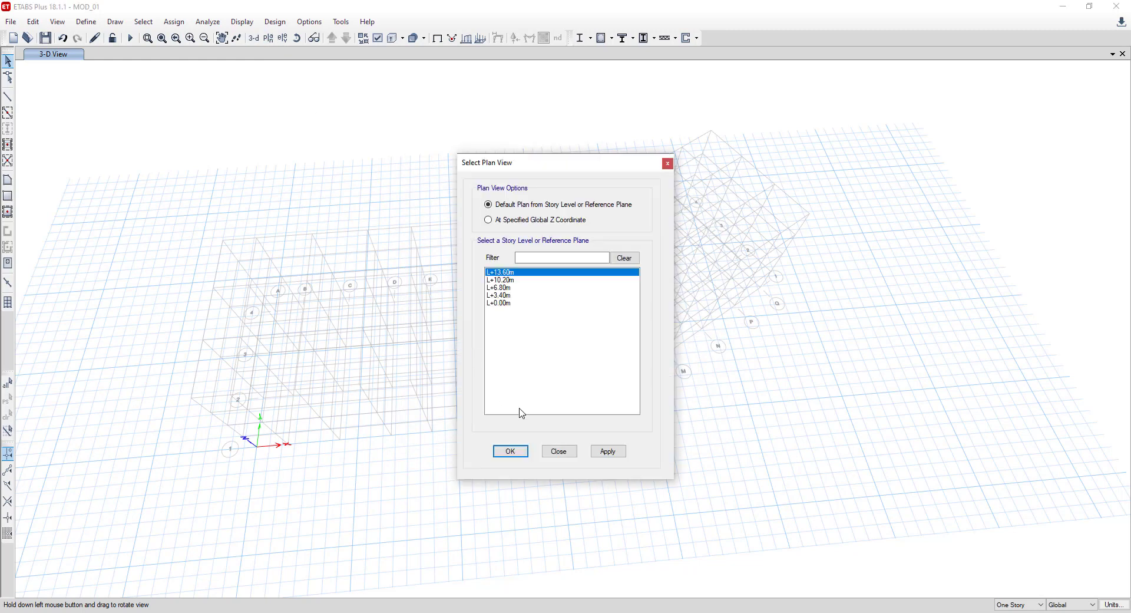
{"action": "left_click", "coordinate": [499, 295]}
{"action": "left_click", "coordinate": [608, 451]}
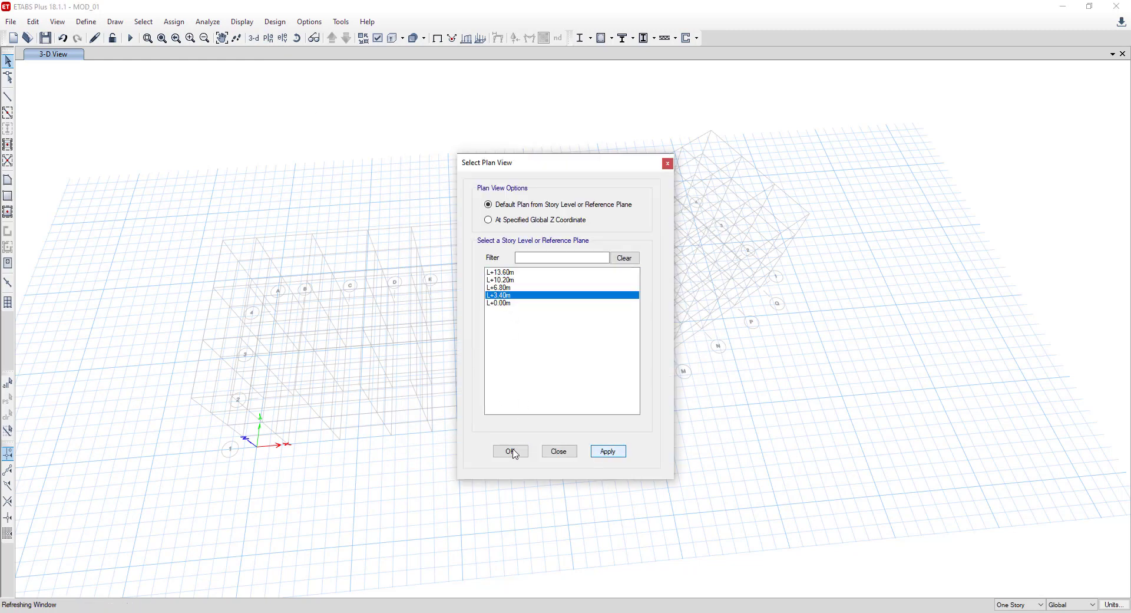
{"action": "left_click", "coordinate": [509, 450]}
{"action": "scroll", "coordinate": [508, 451], "scroll_direction": "up", "scroll_amount": 2}
{"action": "scroll", "coordinate": [508, 451], "scroll_direction": "down", "scroll_amount": 2}
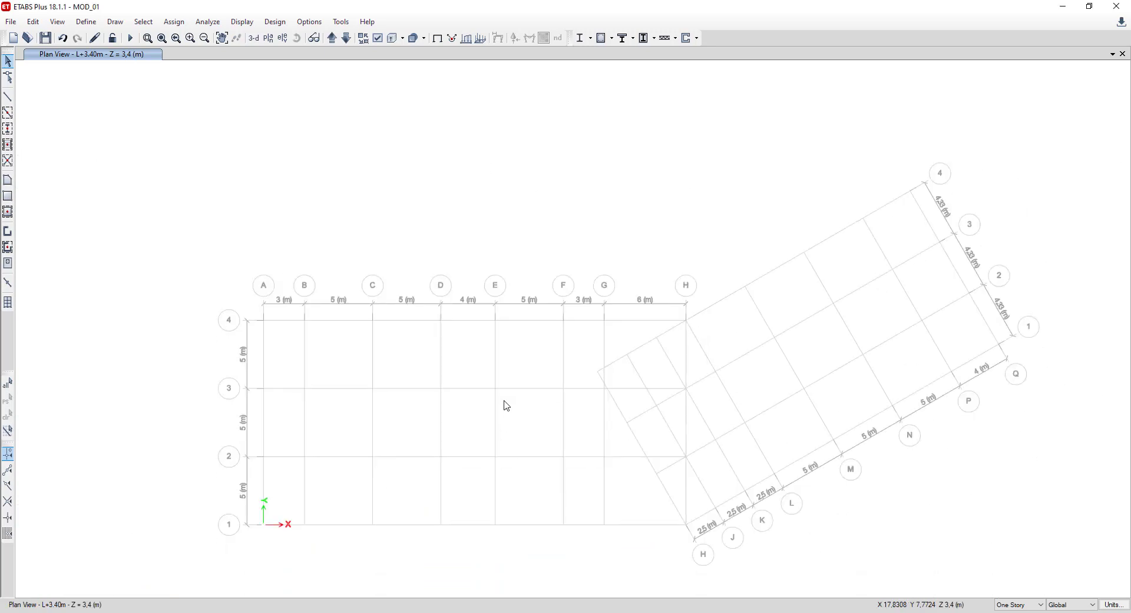
{"action": "scroll", "coordinate": [507, 416], "scroll_direction": "up", "scroll_amount": 1}
{"action": "scroll", "coordinate": [479, 321], "scroll_direction": "down", "scroll_amount": 1}
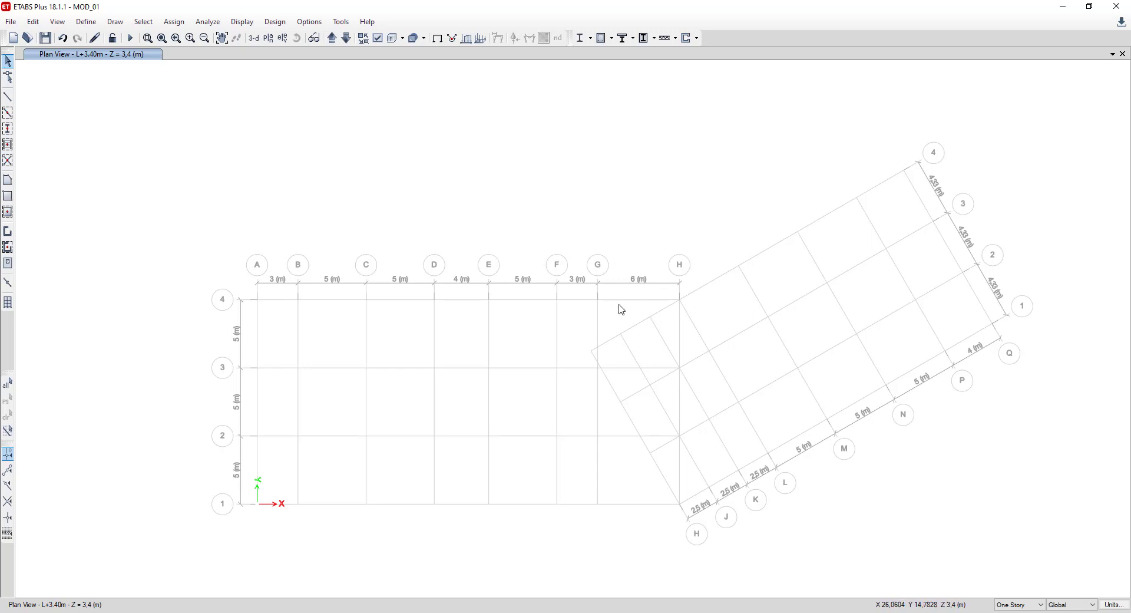
{"action": "middle_click_drag", "start_coordinate": [643, 328], "coordinate": [601, 306]}
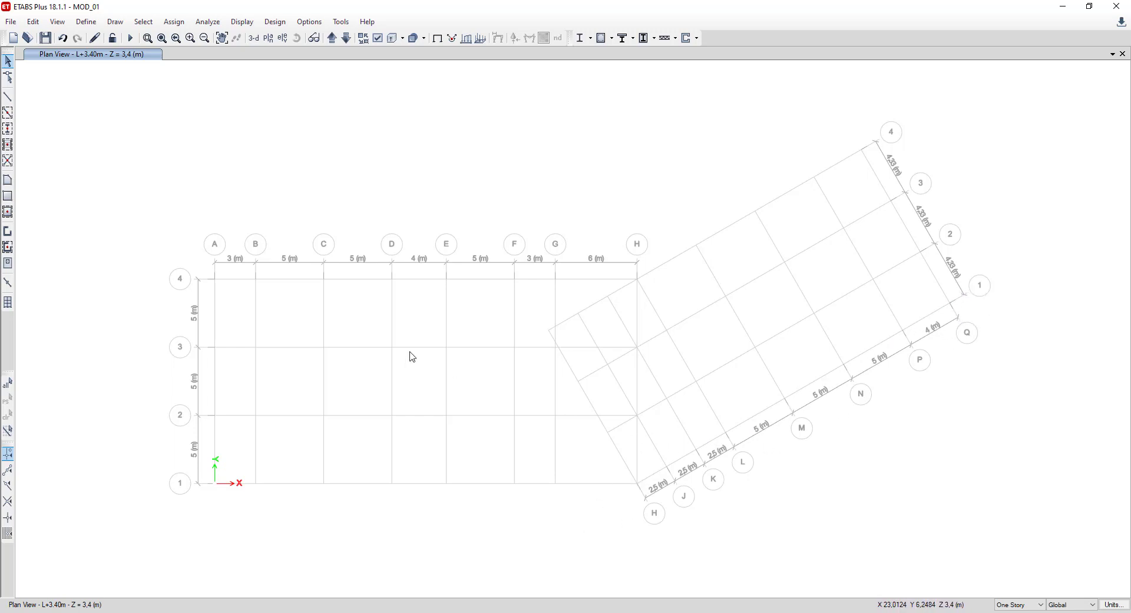
- Add a new rectangular concrete frame section named V-30X50
{"action": "left_click", "coordinate": [86, 22]}
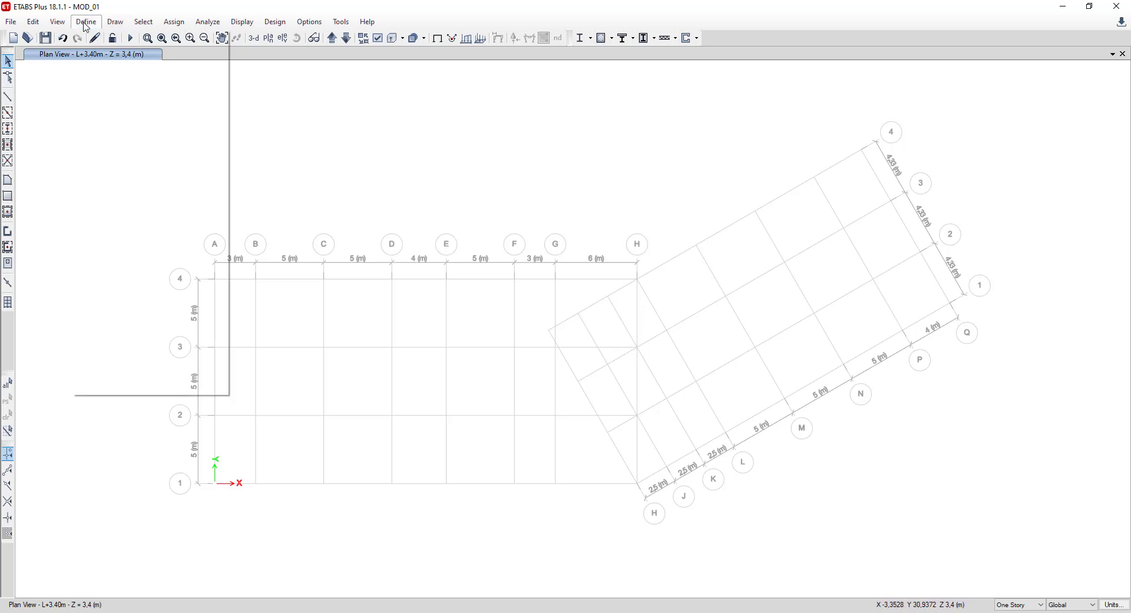
{"action": "mouse_move", "coordinate": [142, 57]}
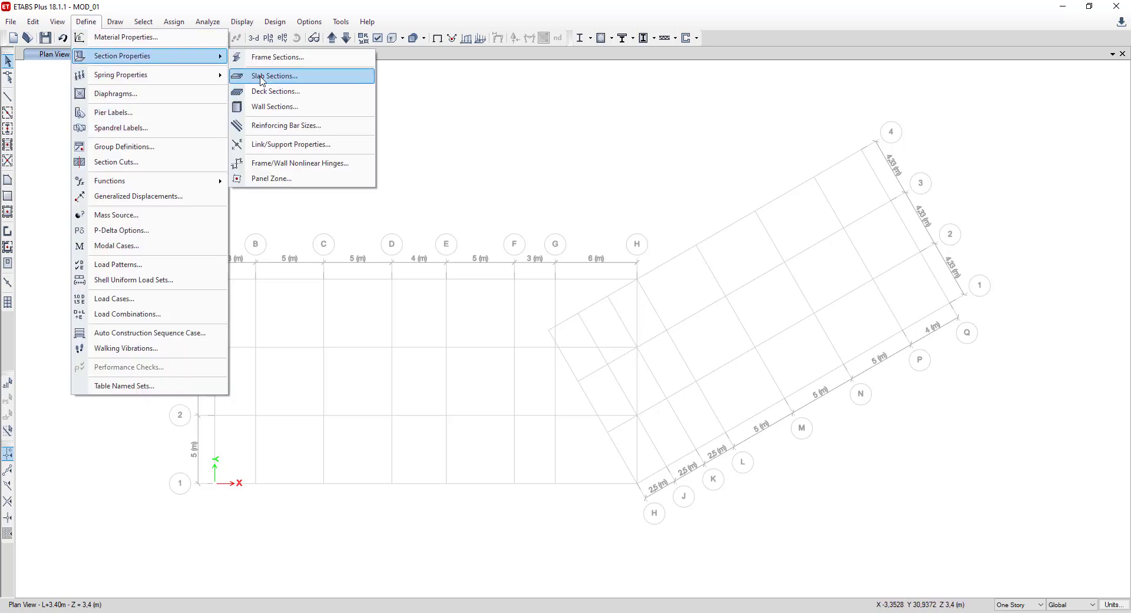
{"action": "left_click", "coordinate": [274, 57]}
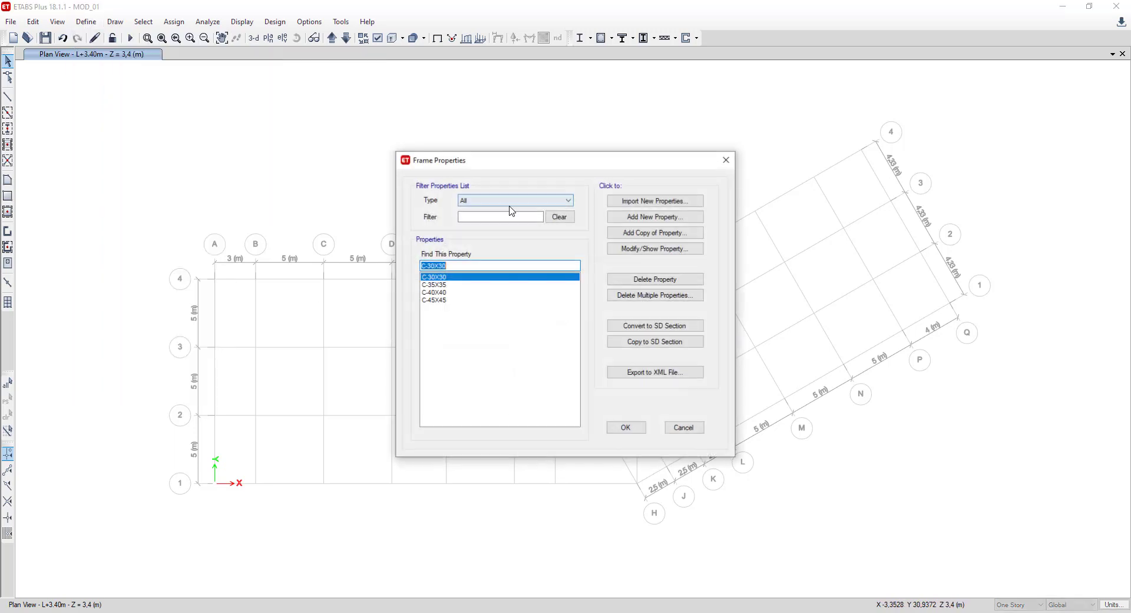
{"action": "left_click", "coordinate": [657, 218]}
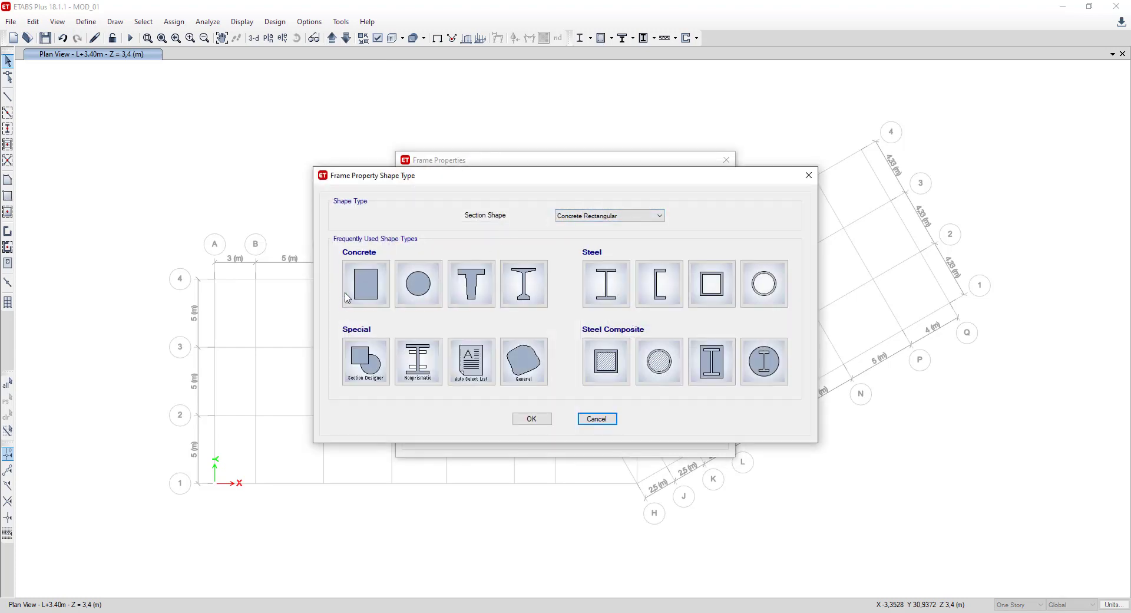
{"action": "left_click", "coordinate": [367, 288]}
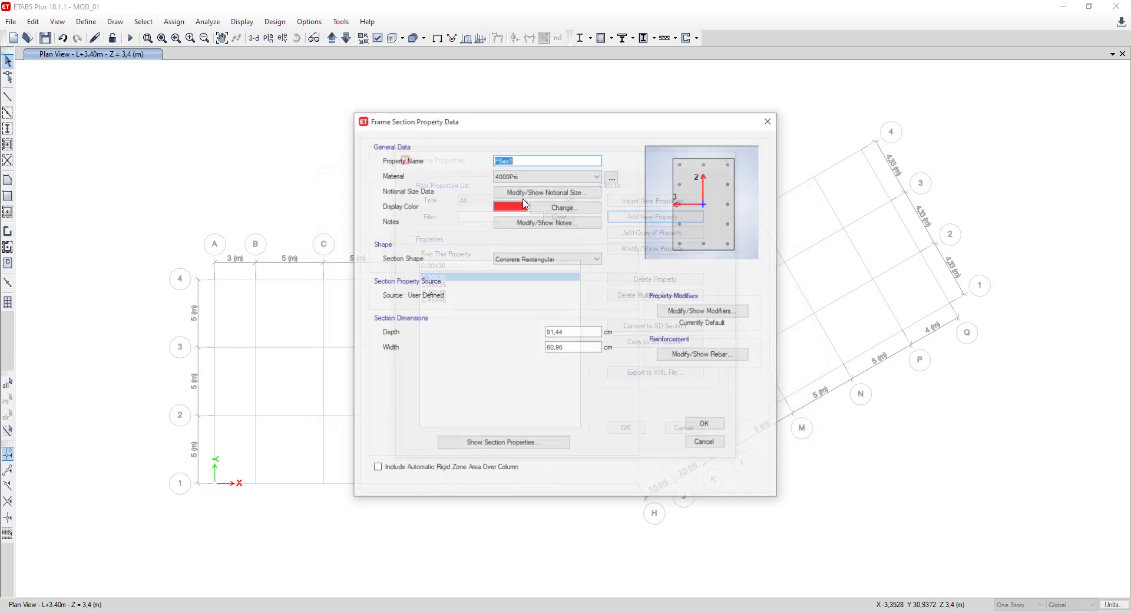
{"action": "type", "text": "V-30X50"}
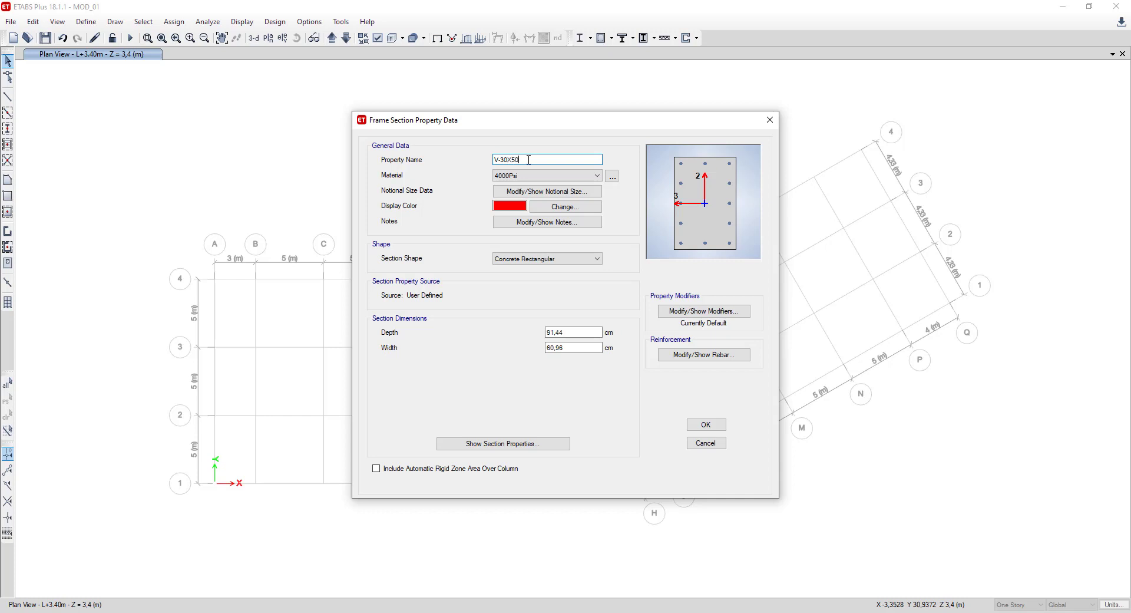
- Try a depth of 30 cm and a width of 45 cm for section V-30X50
{"action": "left_click_drag", "start_coordinate": [568, 332], "coordinate": [514, 328]}
{"action": "type", "text": "30"}
{"action": "key", "text": "Tab"}
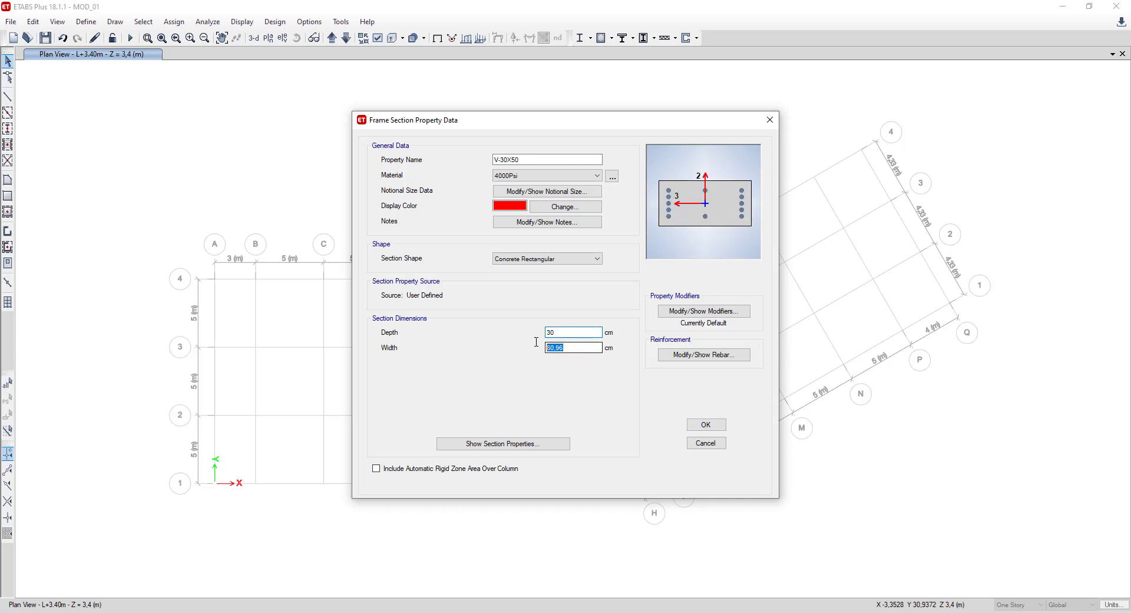
{"action": "type", "text": "45"}
{"action": "left_click", "coordinate": [559, 332]}
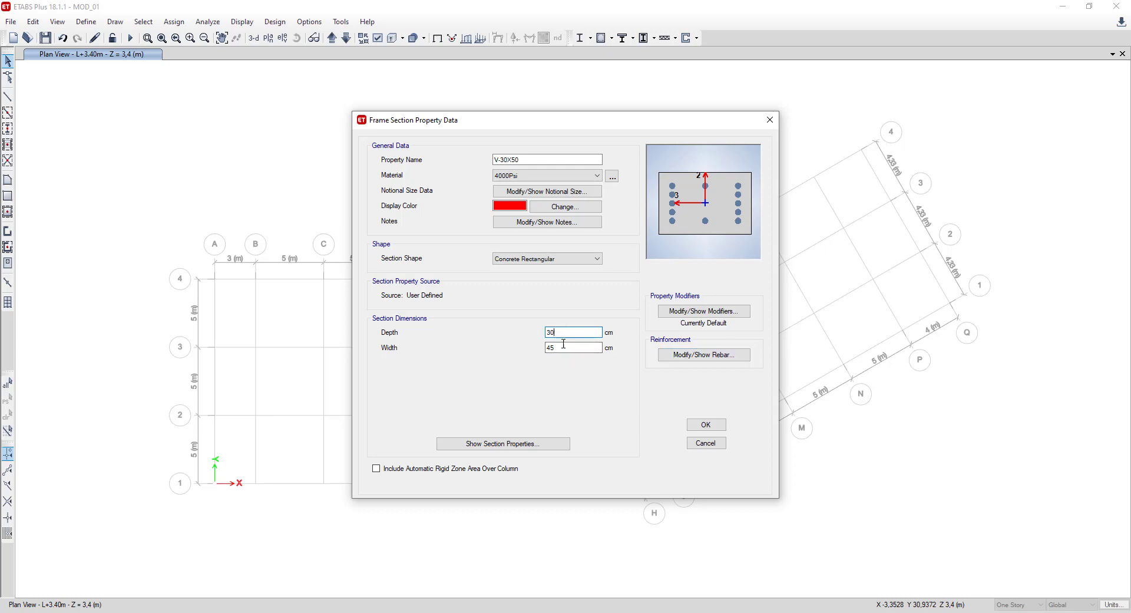
- Set the V-30X50 section depth to 50 cm and its width to 30 cm
{"action": "left_click_drag", "start_coordinate": [559, 333], "coordinate": [508, 322]}
{"action": "type", "text": "40"}
{"action": "key", "text": "Tab"}
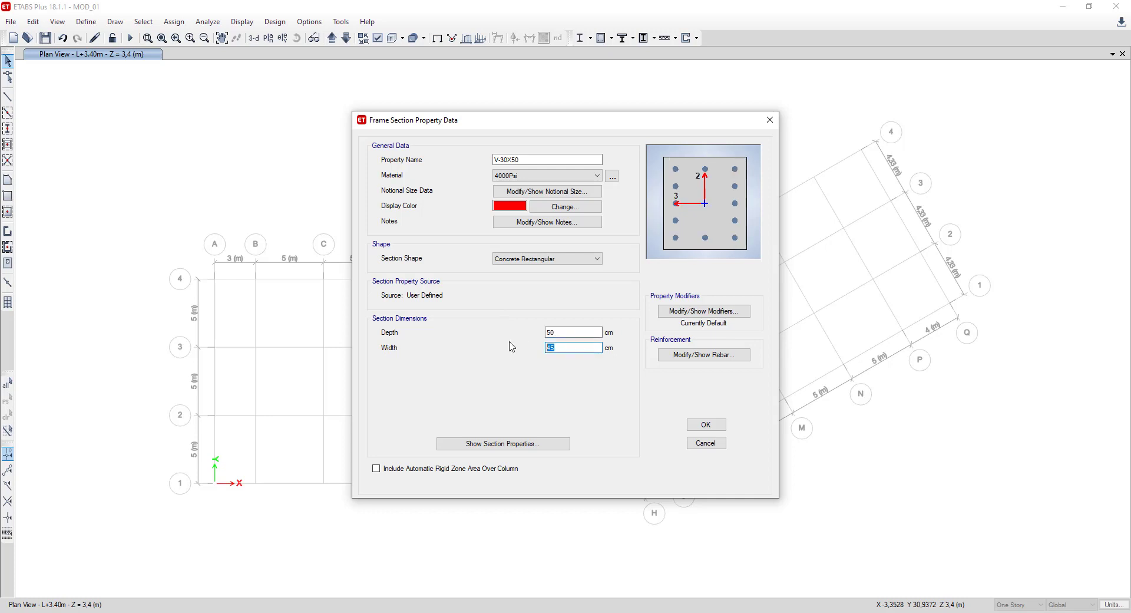
{"action": "type", "text": "30"}
{"action": "left_click", "coordinate": [571, 329]}
- Set the V-30X50 reinforcement to M3 Design Only (Beam) with 3 cm cover for top and bottom bars, and save the section
{"action": "left_click", "coordinate": [706, 355]}
{"action": "left_click", "coordinate": [434, 186]}
{"action": "left_click_drag", "start_coordinate": [514, 223], "coordinate": [359, 222]}
{"action": "type", "text": "3"}
{"action": "left_click_drag", "start_coordinate": [462, 238], "coordinate": [516, 238]}
{"action": "type", "text": "3"}
{"action": "left_click", "coordinate": [533, 301]}
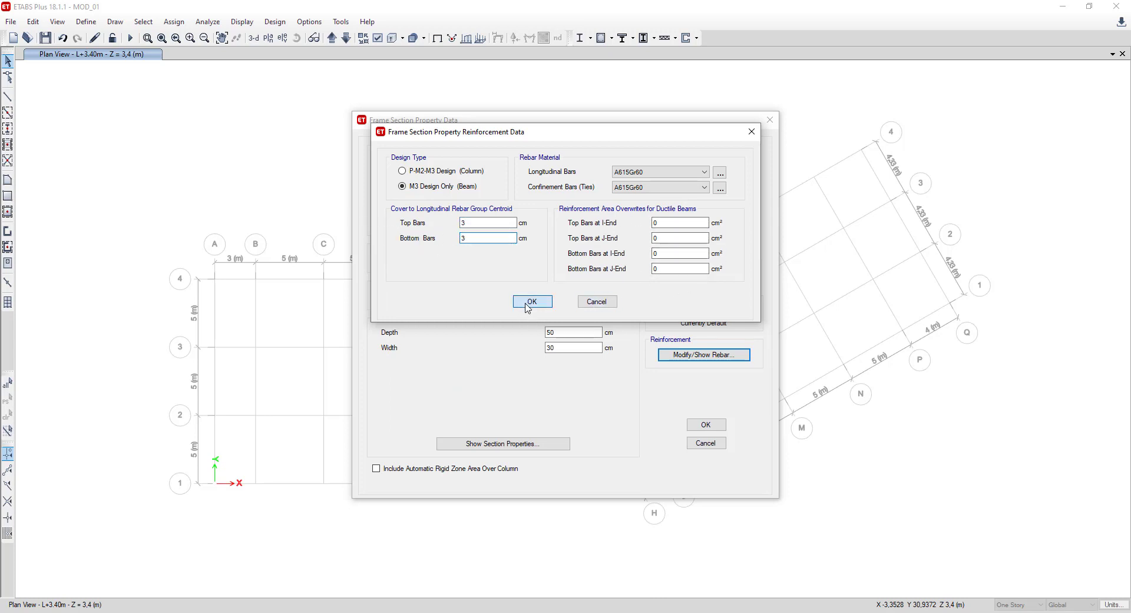
{"action": "left_click", "coordinate": [705, 426]}
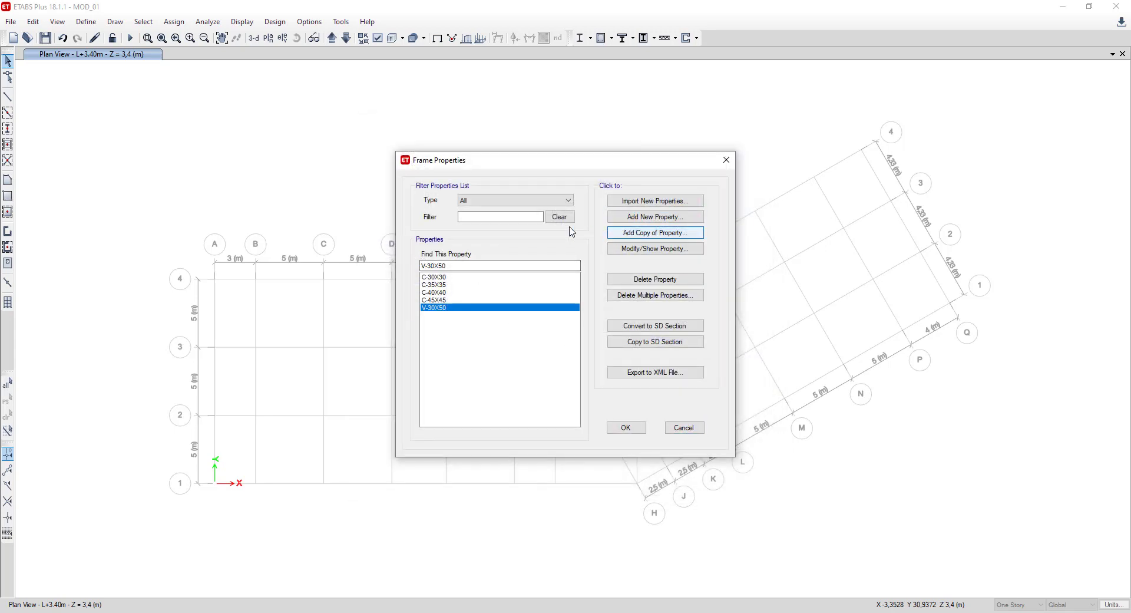
- Create a copy of V-30X50 named V-35X50 with a width of 35 cm
{"action": "type", "text": "V-35X"}
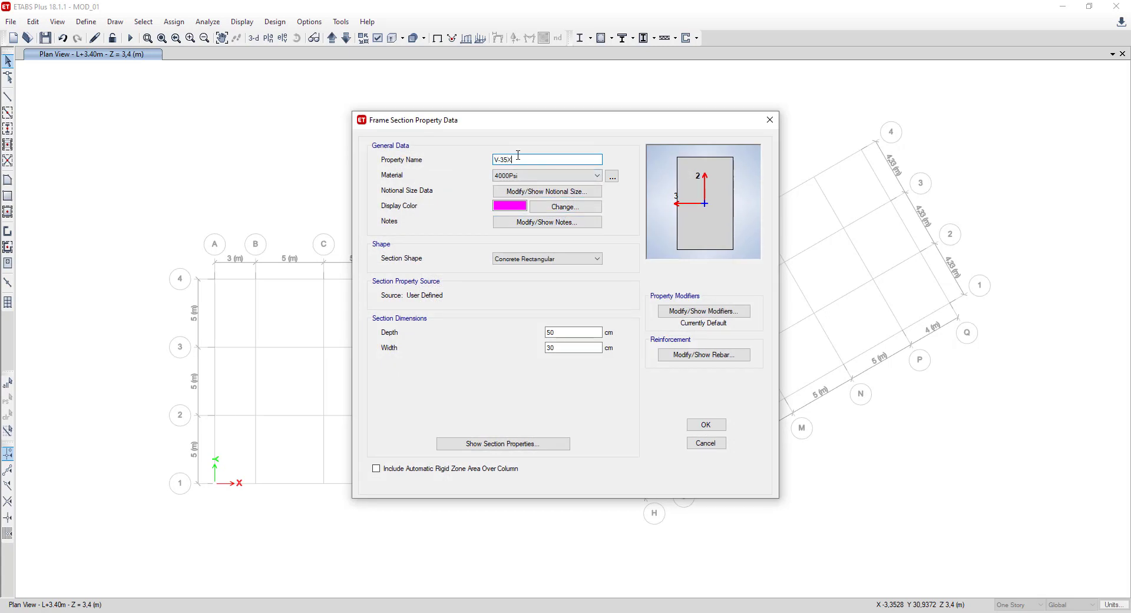
{"action": "type", "text": "50"}
{"action": "double_click", "coordinate": [544, 348]}
{"action": "type", "text": "35"}
{"action": "left_click", "coordinate": [706, 424]}
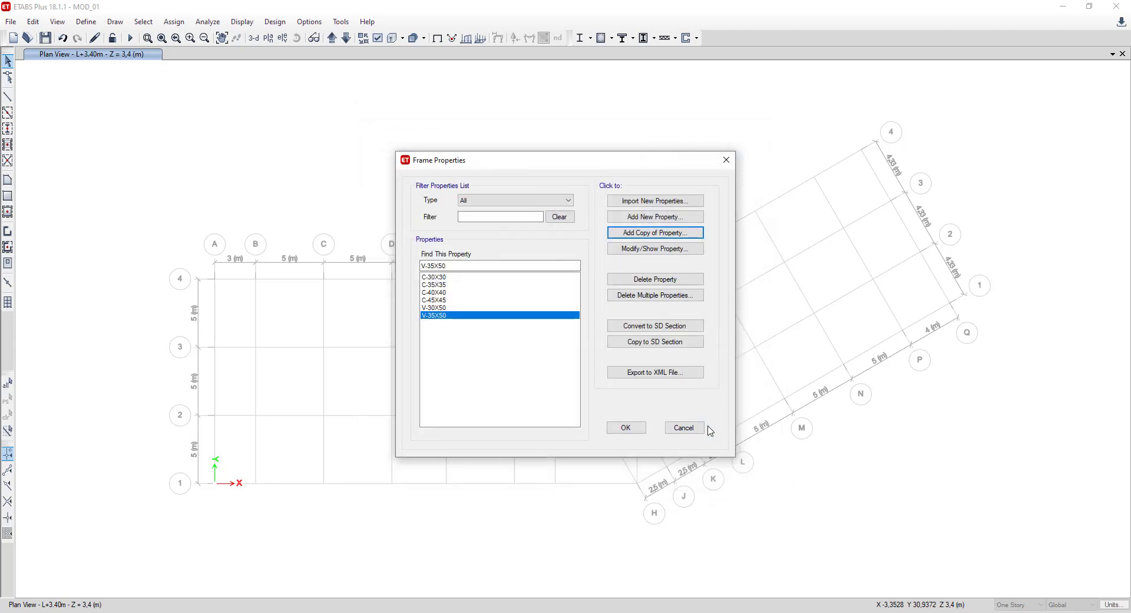
- Create a copy of V-35X50 named V-40X50 with a width of 40 cm
{"action": "left_click", "coordinate": [645, 235]}
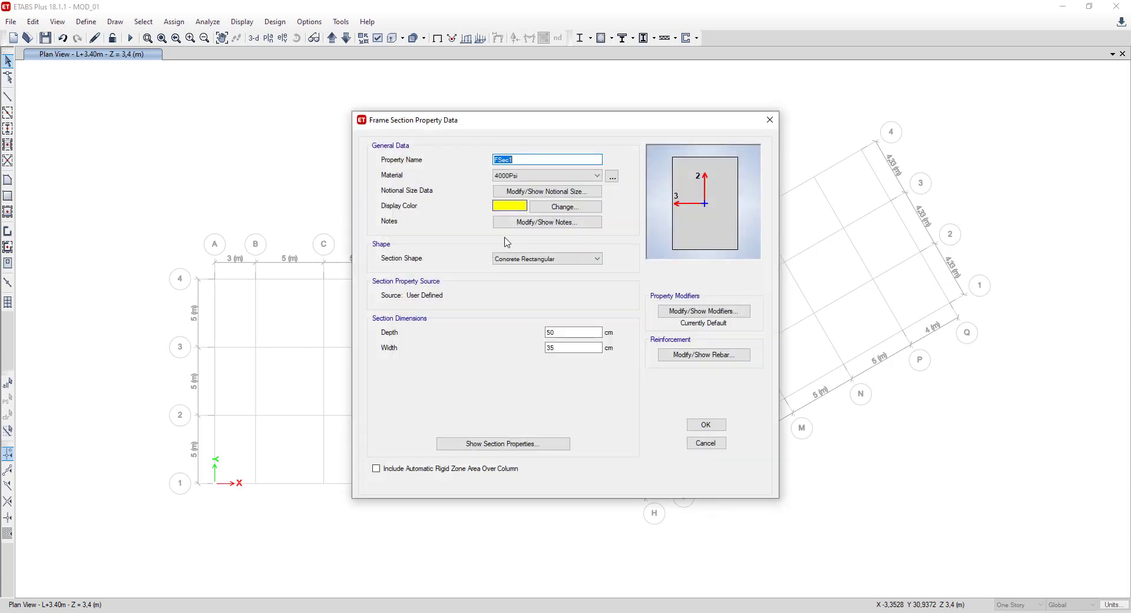
{"action": "double_click", "coordinate": [561, 350]}
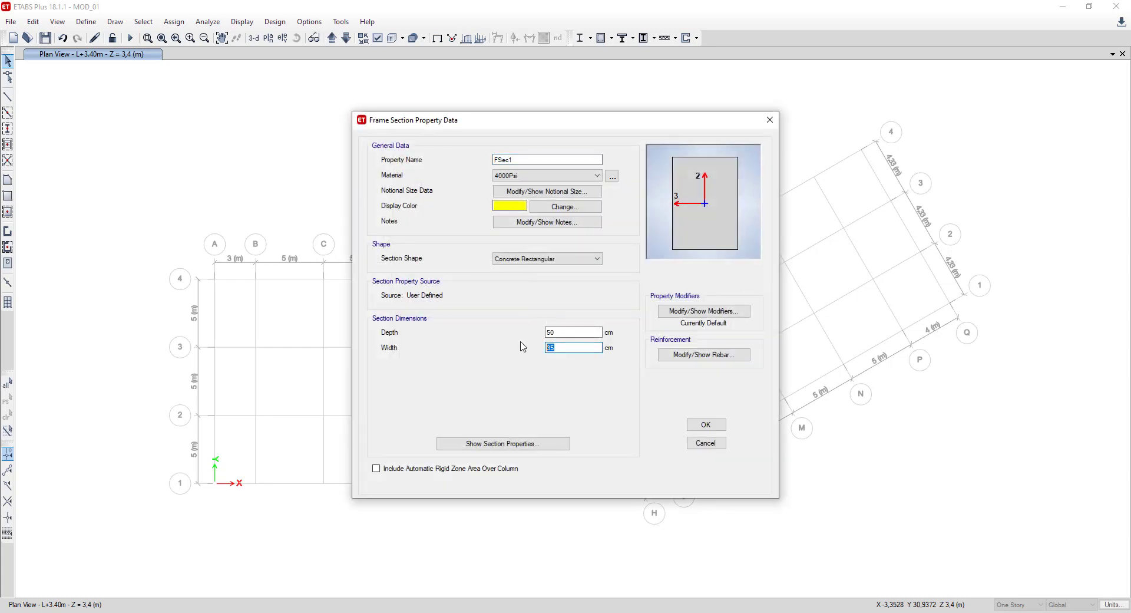
{"action": "type", "text": "40"}
{"action": "left_click", "coordinate": [530, 160]}
{"action": "key", "text": "Tab"}
{"action": "type", "text": "V"}
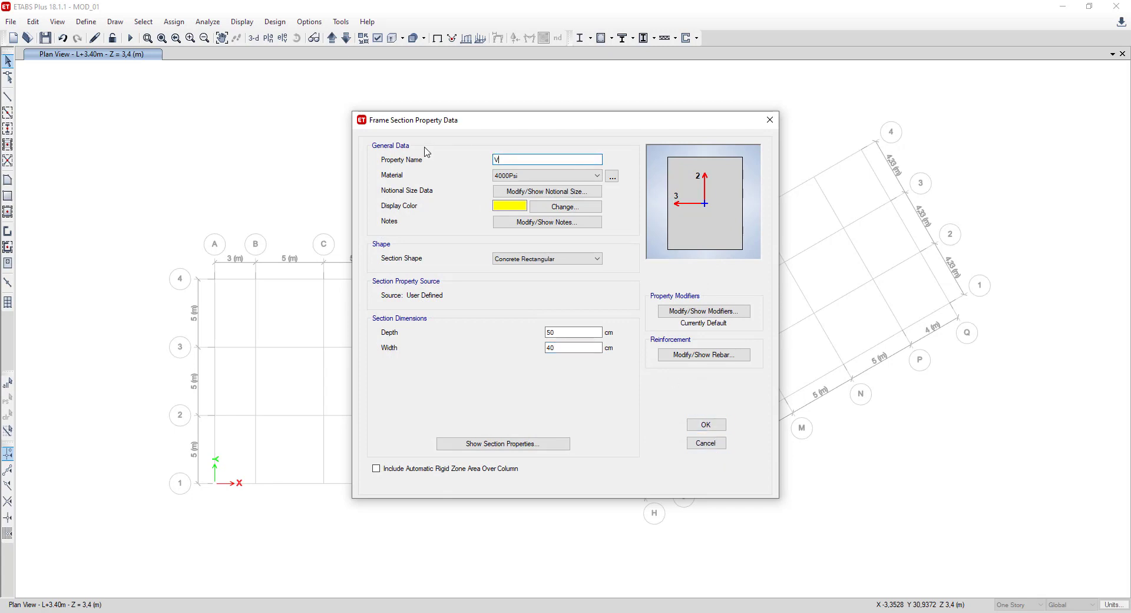
{"action": "type", "text": "-40X50"}
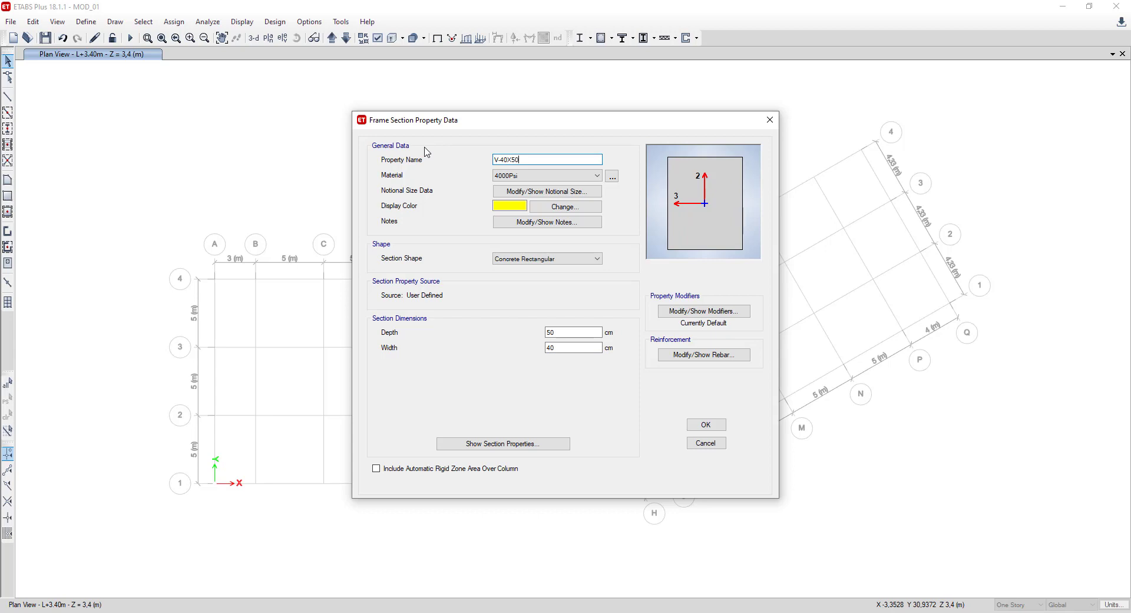
{"action": "left_click", "coordinate": [705, 424]}
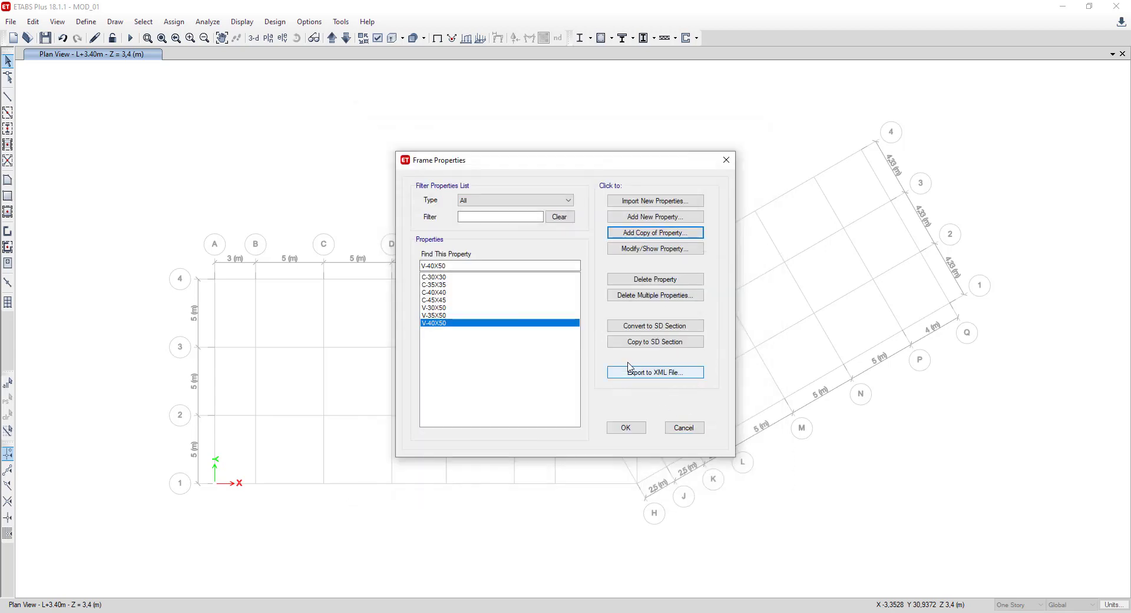
- Create a copy of V-40X50 named V-45X50 with its width matching the new name, and close the frame property definitions
{"action": "left_click", "coordinate": [620, 234]}
{"action": "type", "text": "V-45X50"}
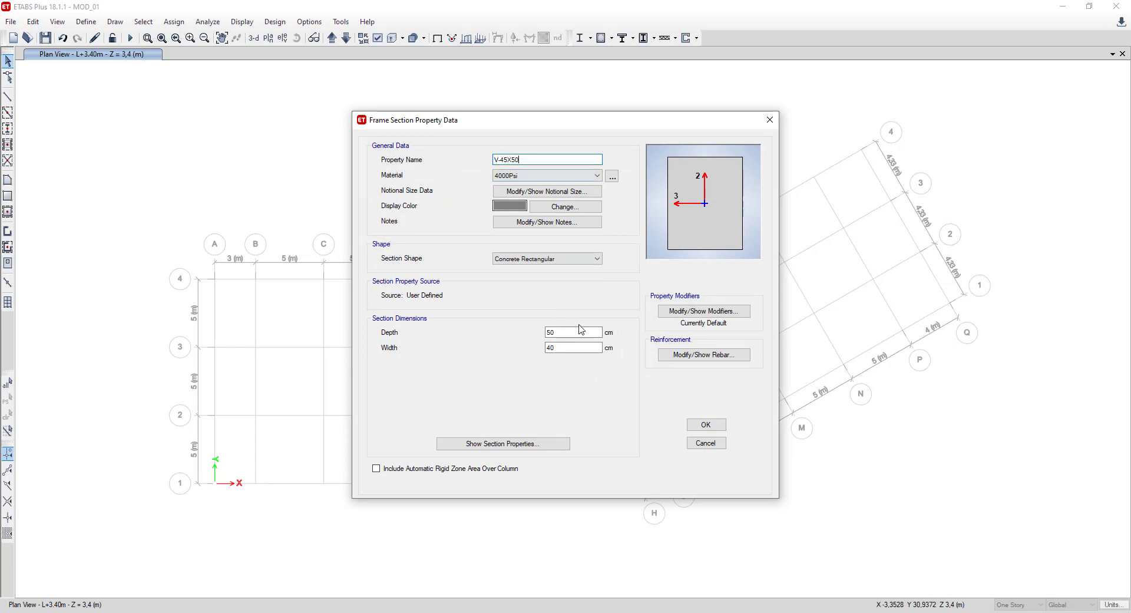
{"action": "left_click", "coordinate": [581, 331]}
{"action": "left_click", "coordinate": [561, 349]}
{"action": "double_click", "coordinate": [560, 348]}
{"action": "type", "text": "4"}
{"action": "left_click", "coordinate": [695, 427]}
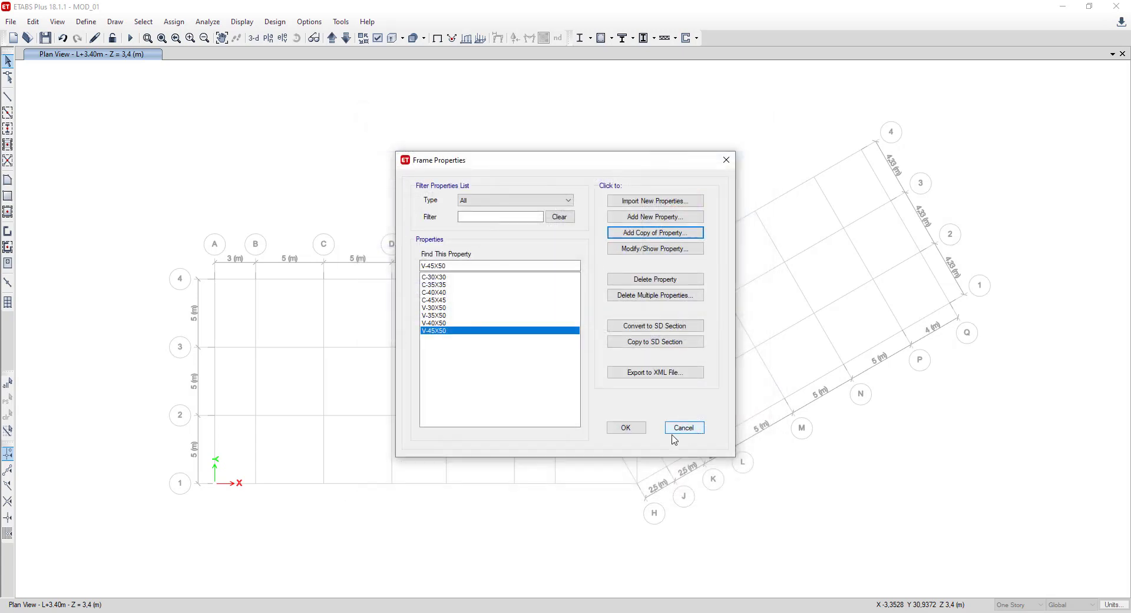
{"action": "left_click", "coordinate": [626, 427]}
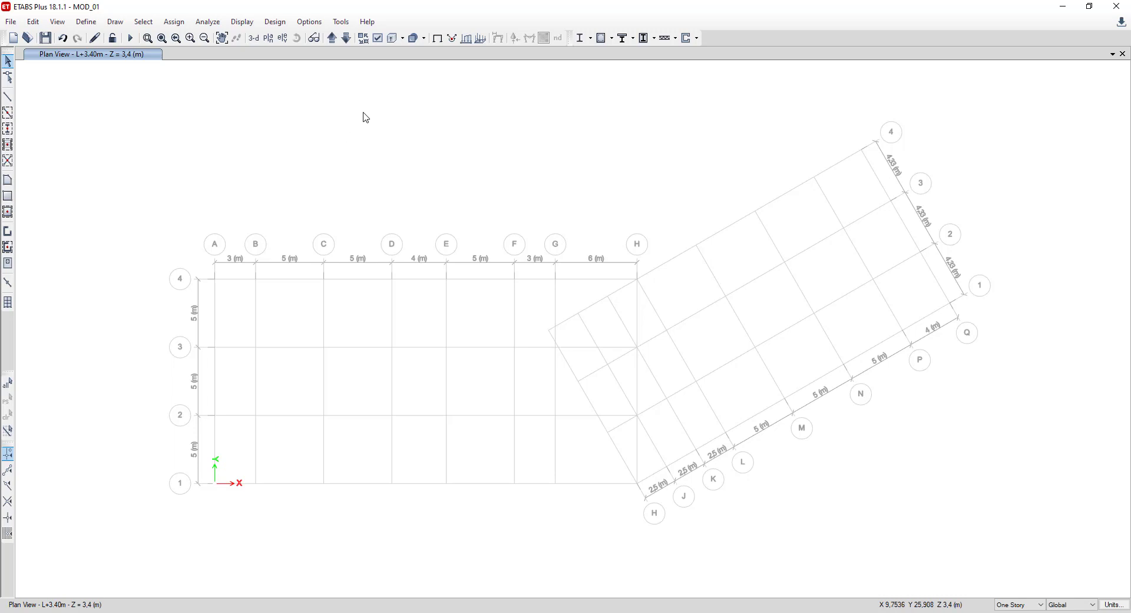
- Start Quick Draw Columns with section C-30X30 and show a 3-D view beside the L+3.40m plan view
{"action": "left_click", "coordinate": [8, 128]}
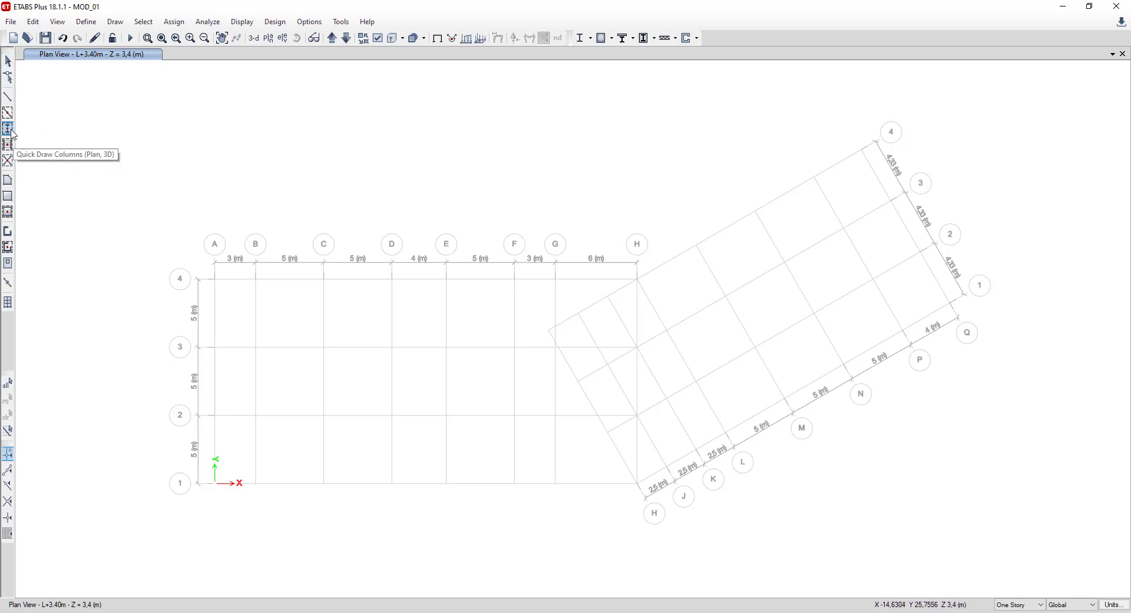
{"action": "left_click", "coordinate": [632, 208]}
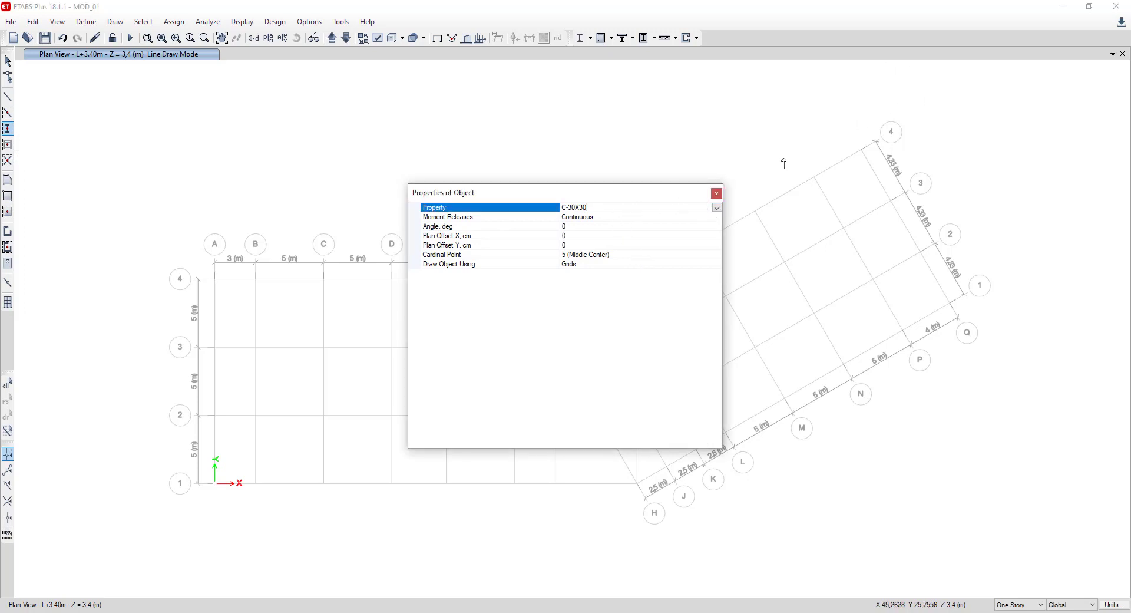
{"action": "left_click", "coordinate": [716, 194]}
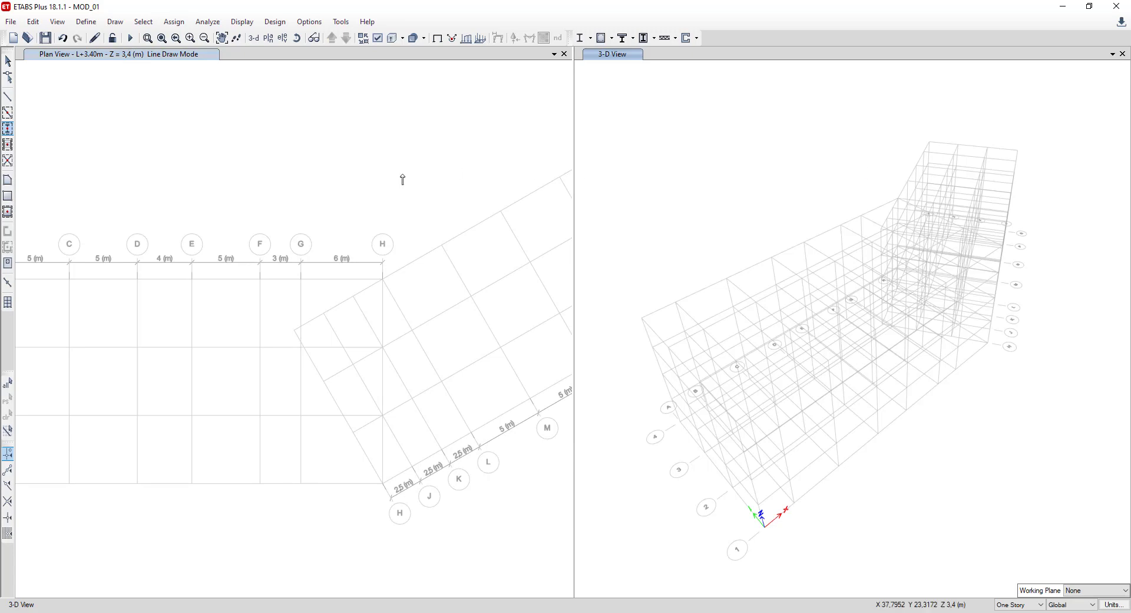
{"action": "scroll", "coordinate": [308, 169], "scroll_direction": "up", "scroll_amount": 2}
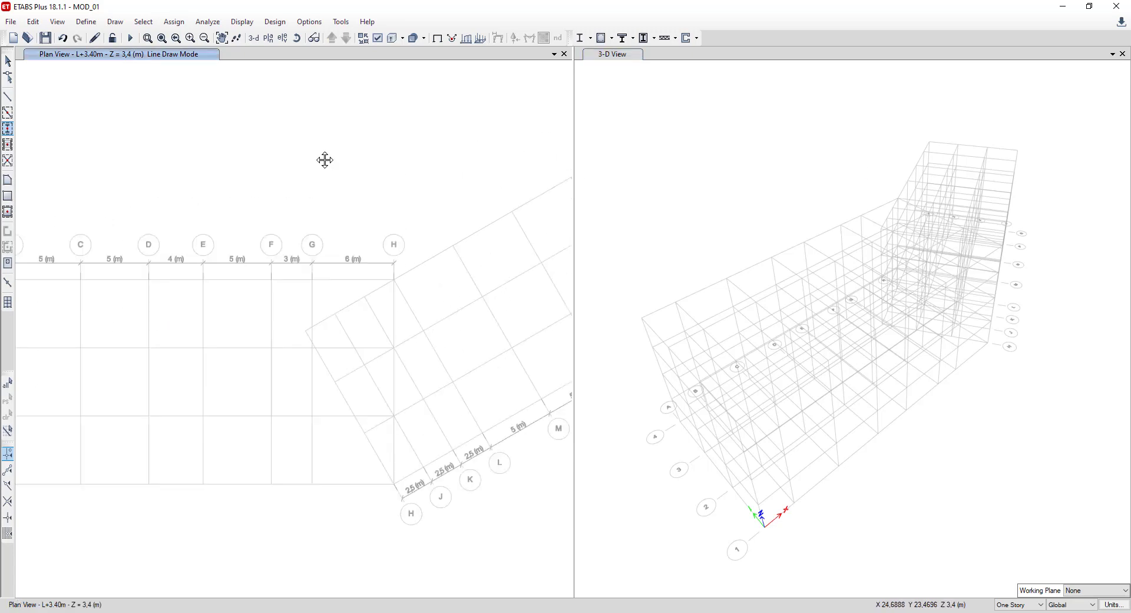
{"action": "scroll", "coordinate": [355, 161], "scroll_direction": "down", "scroll_amount": 2}
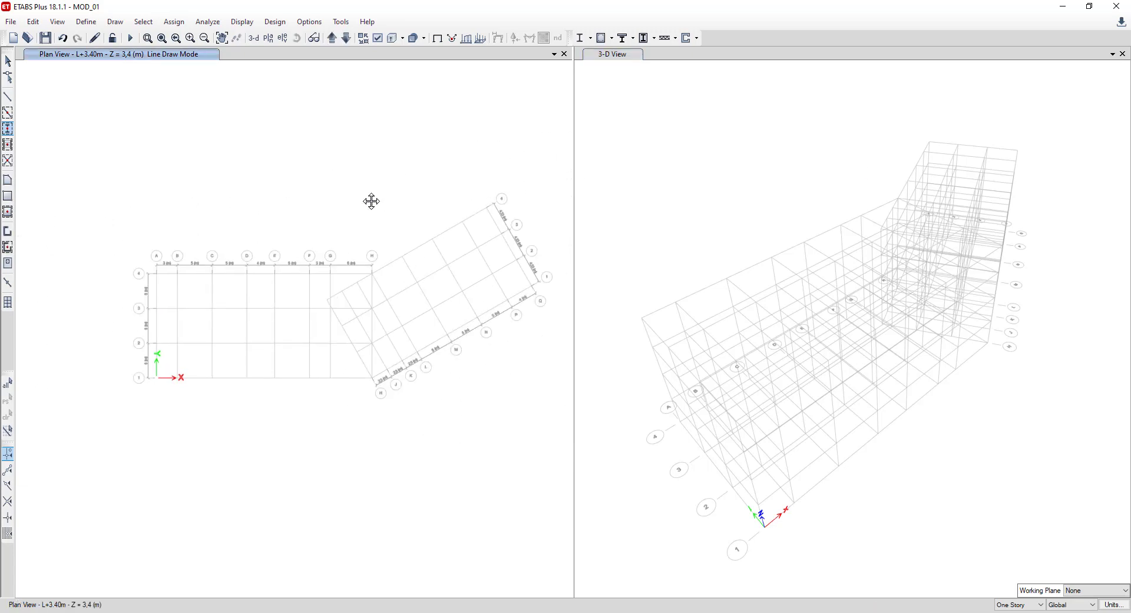
- Place a trial column in the empty area outside the plan grid, and select and delete it
{"action": "key", "text": "Escape"}
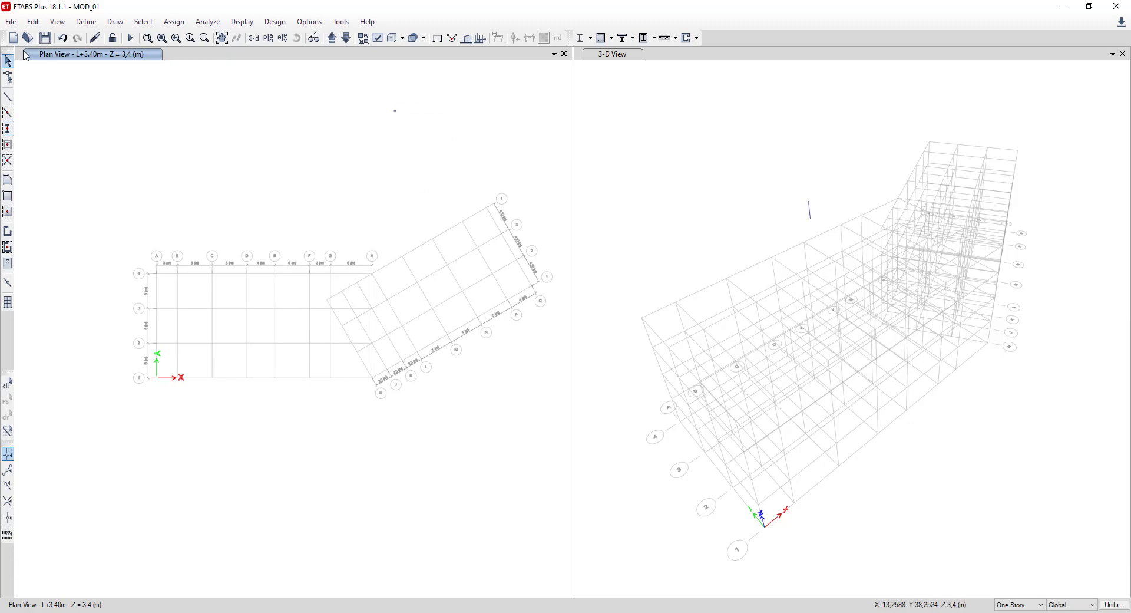
{"action": "right_click", "coordinate": [650, 144]}
{"action": "left_click", "coordinate": [616, 132]}
{"action": "left_click", "coordinate": [477, 134]}
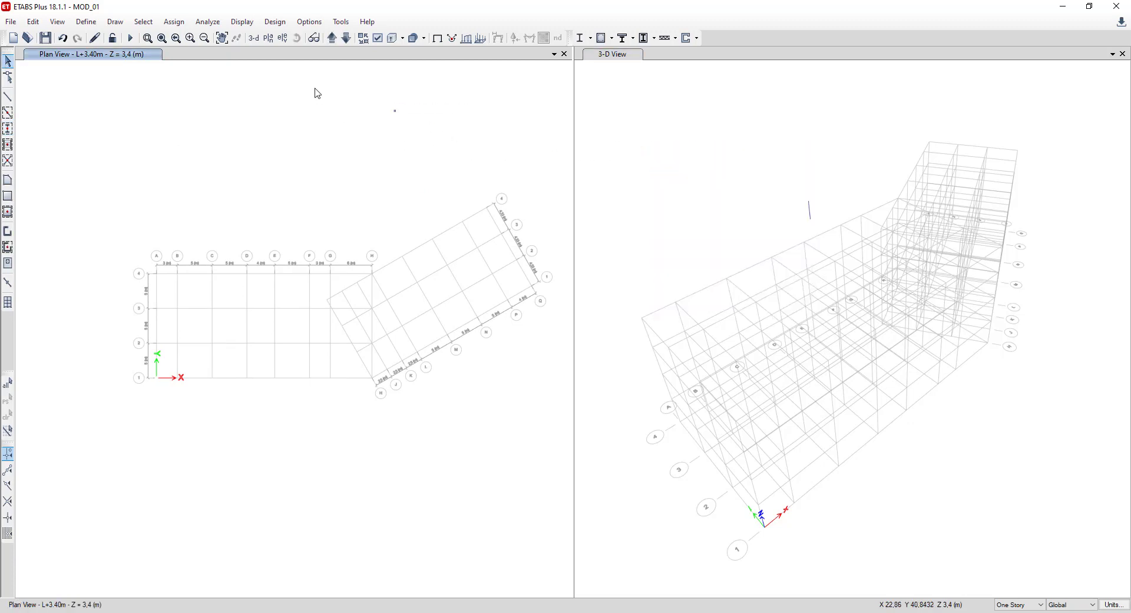
{"action": "left_click_drag", "start_coordinate": [425, 142], "coordinate": [365, 99]}
{"action": "key", "text": "ctrl+q"}
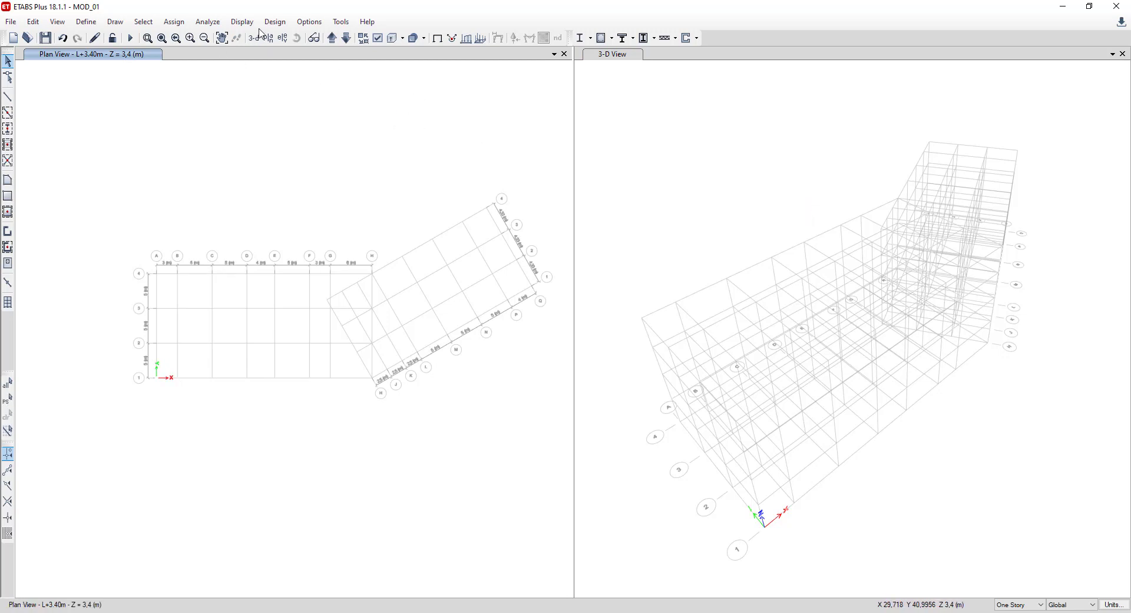
- Turn on the bounding plane display and activate the L+3.40m plan so its level is outlined in the 3-D view
{"action": "left_click", "coordinate": [654, 110]}
{"action": "left_click", "coordinate": [252, 22]}
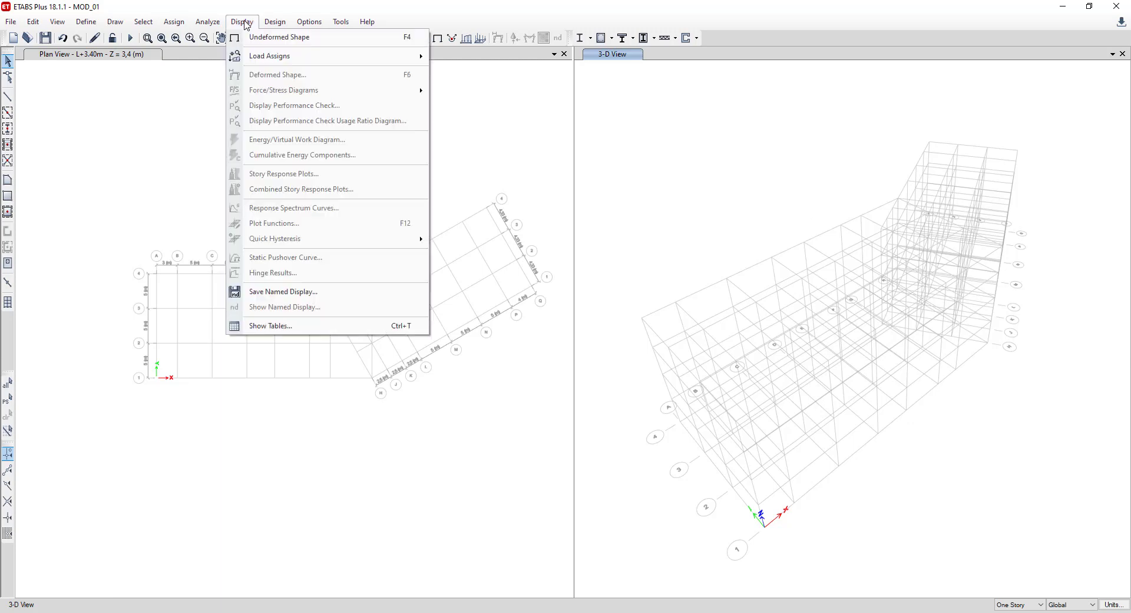
{"action": "mouse_move", "coordinate": [307, 26]}
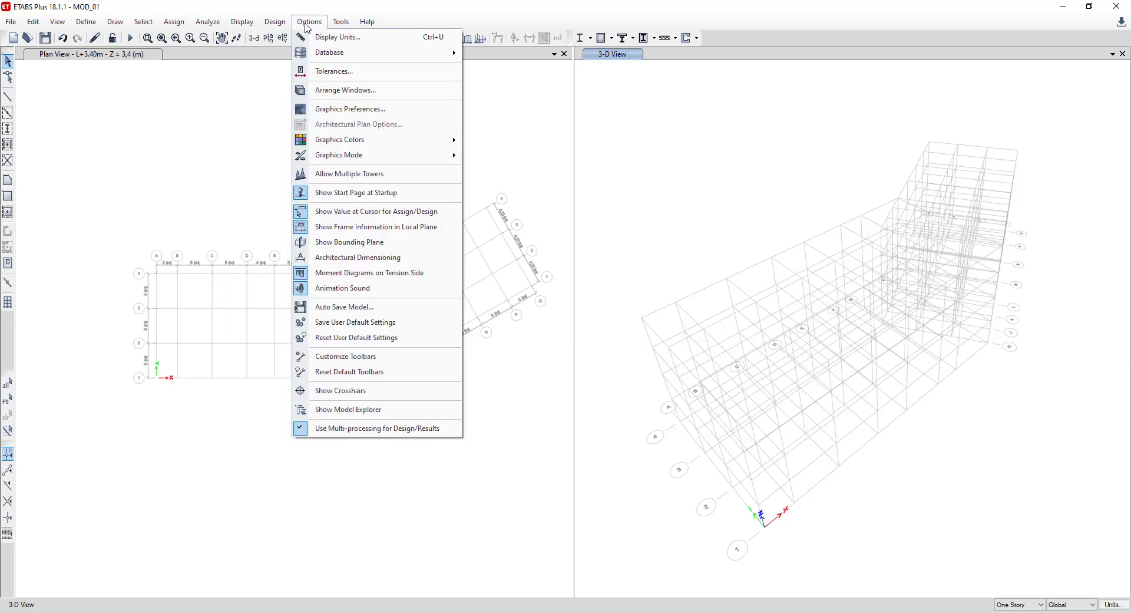
{"action": "left_click", "coordinate": [354, 242]}
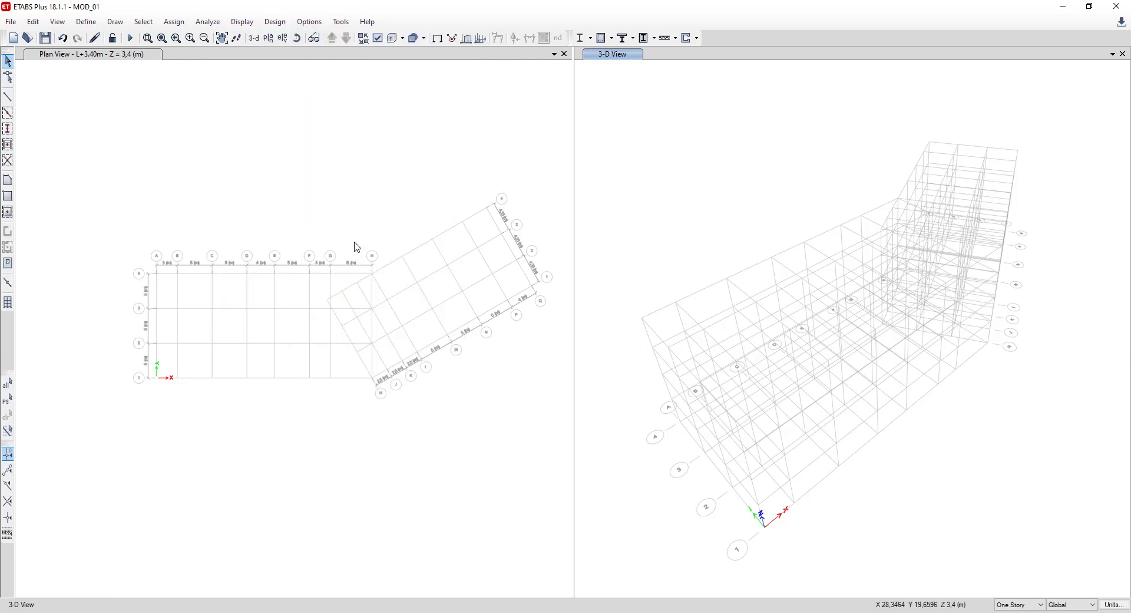
{"action": "left_click", "coordinate": [309, 22]}
{"action": "left_click", "coordinate": [321, 241]}
{"action": "left_click", "coordinate": [365, 168]}
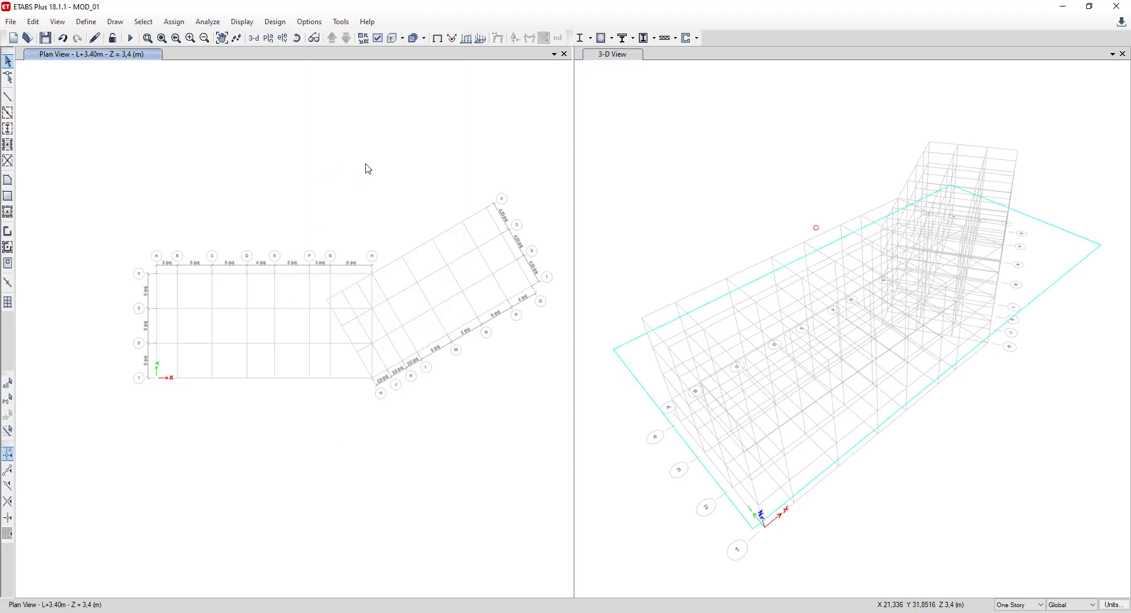
- Rotate the 3-D view to a low side angle and reactivate the L+3.40m plan to examine its bounding plane among the storeys
{"action": "right_click", "coordinate": [794, 142]}
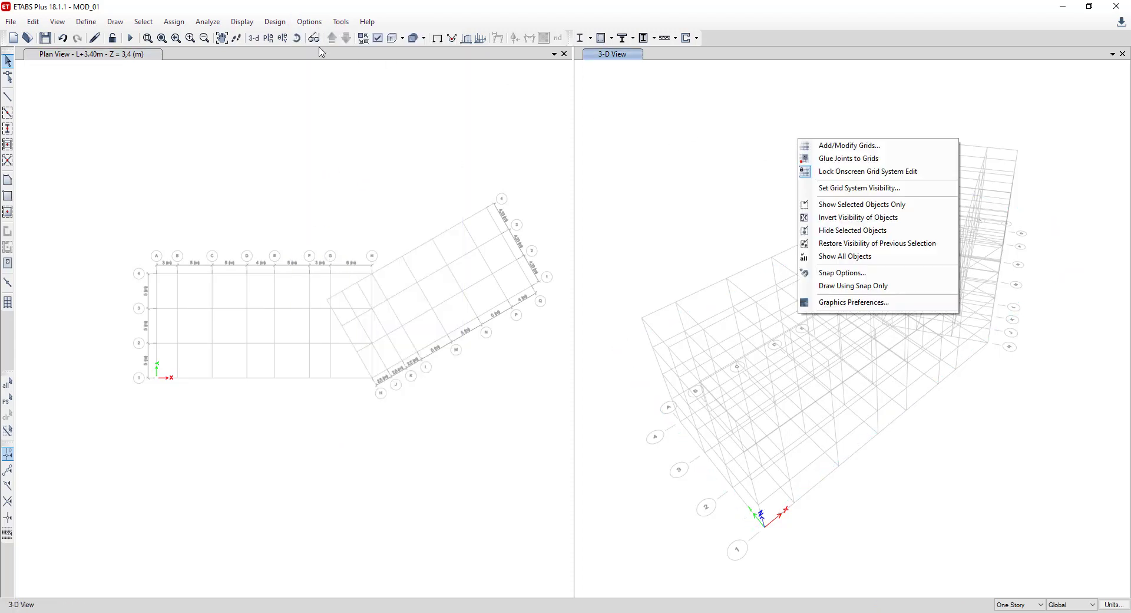
{"action": "left_click", "coordinate": [622, 362]}
{"action": "left_click", "coordinate": [313, 38]}
{"action": "left_click_drag", "start_coordinate": [987, 513], "coordinate": [982, 421]}
{"action": "left_click", "coordinate": [328, 101]}
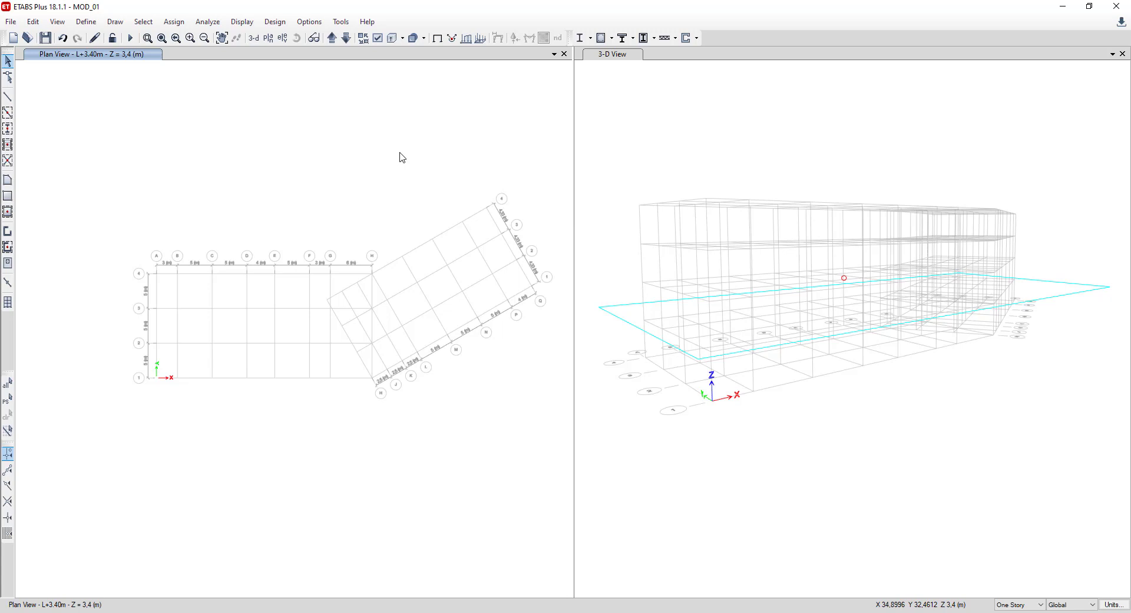
{"action": "left_click", "coordinate": [86, 21]}
{"action": "mouse_move", "coordinate": [119, 56]}
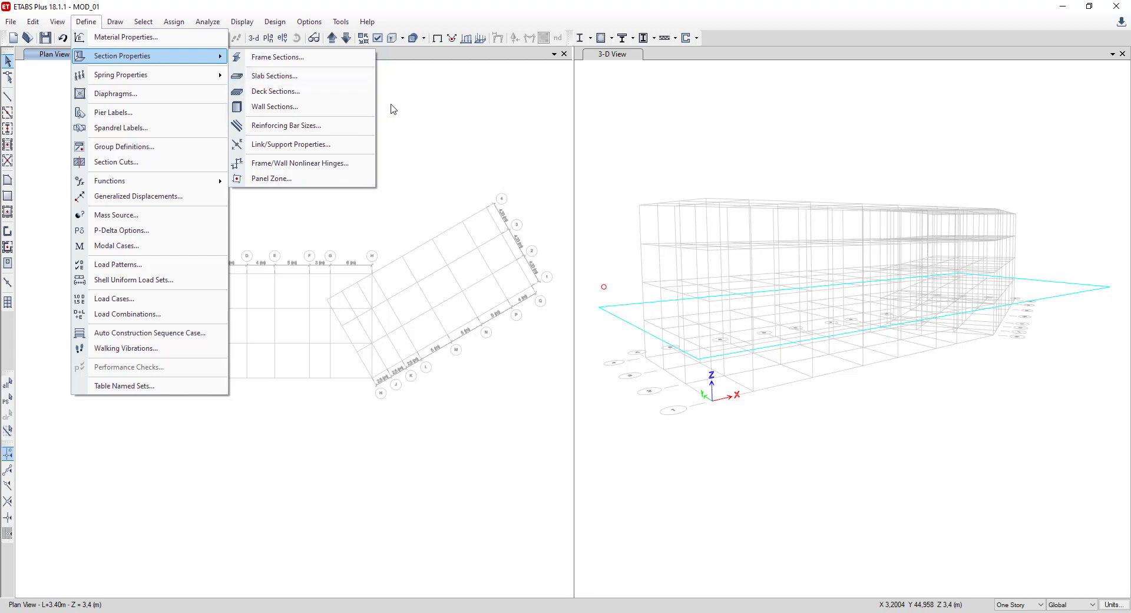
{"action": "left_click", "coordinate": [471, 127]}
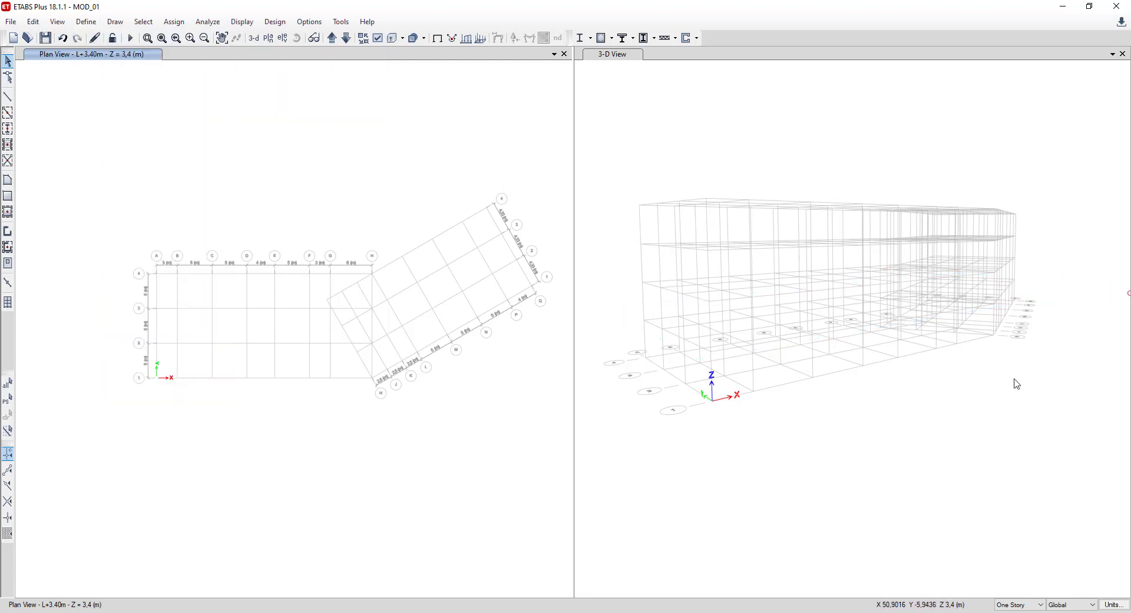